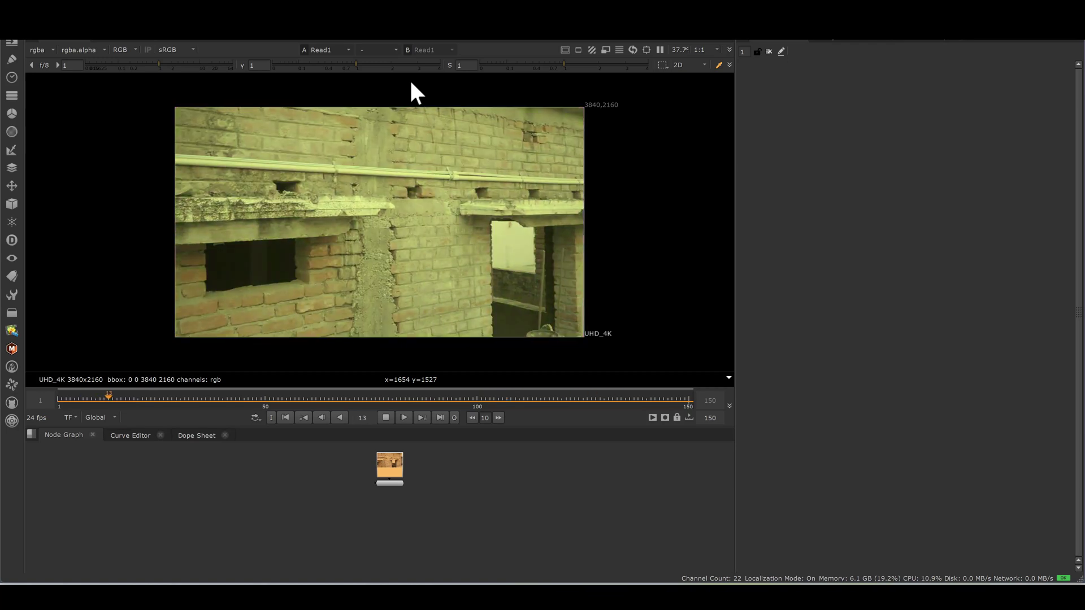
- Stop playback at frame 51 and add a CurveTool node under the footage
click(445, 487)
key(Tab)
text(c)
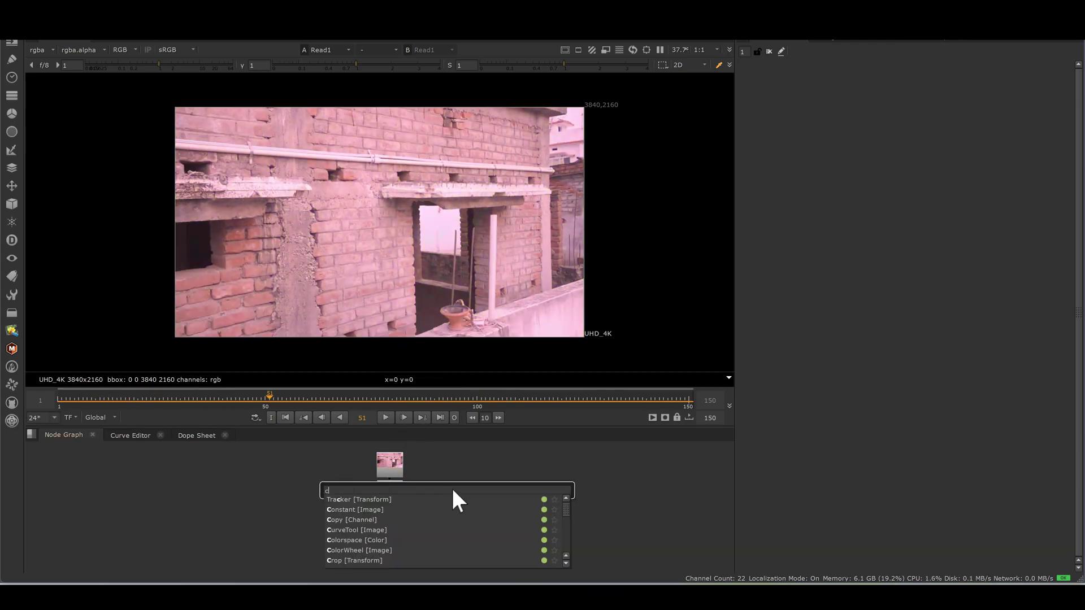
text(u)
key(Return)
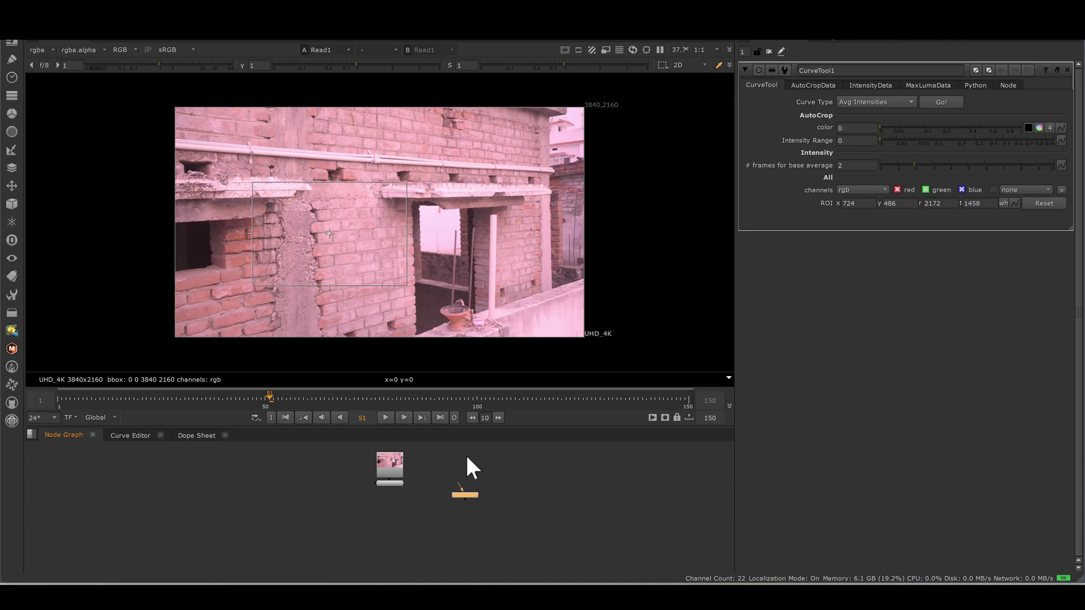
- Move CurveTool1's analysis region over the upper-right part of the brick wall
ctrl+shift+drag(220, 149, 446, 311)
ctrl+right_click(229, 162)
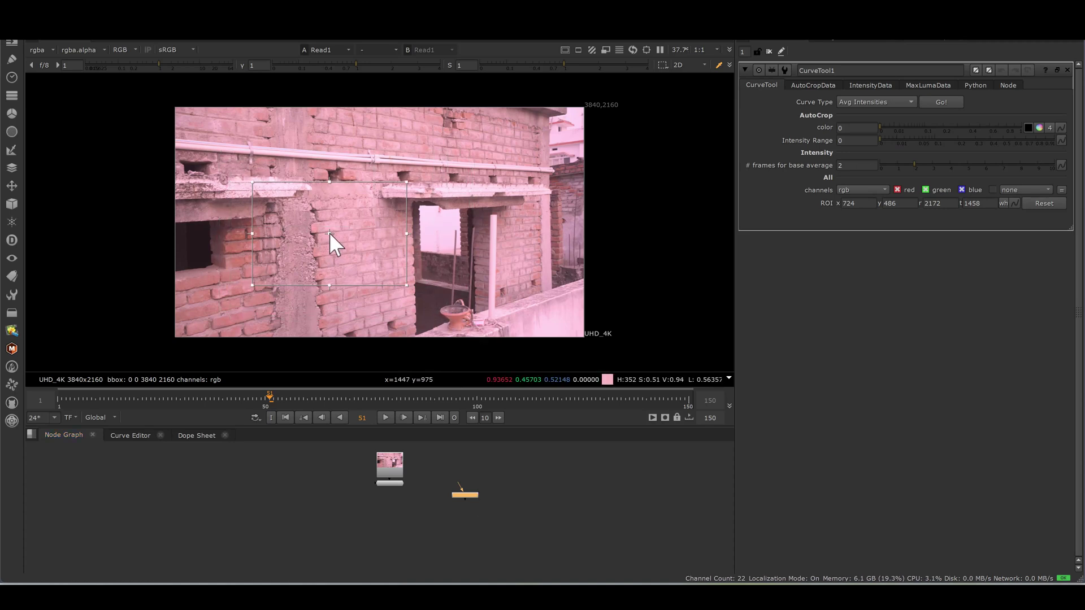
drag(329, 232, 323, 239)
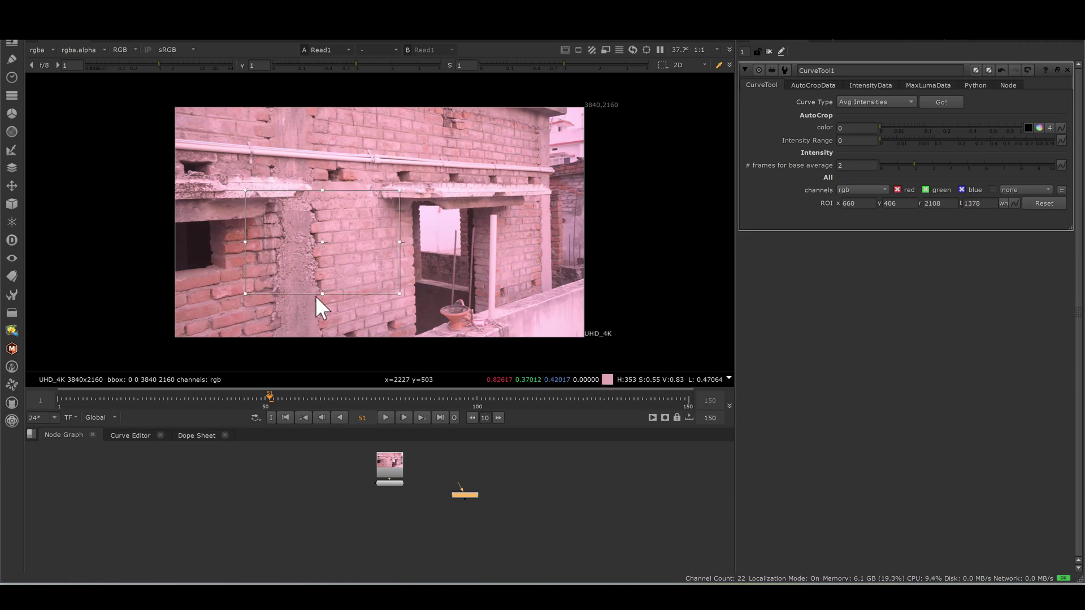
drag(322, 224, 456, 167)
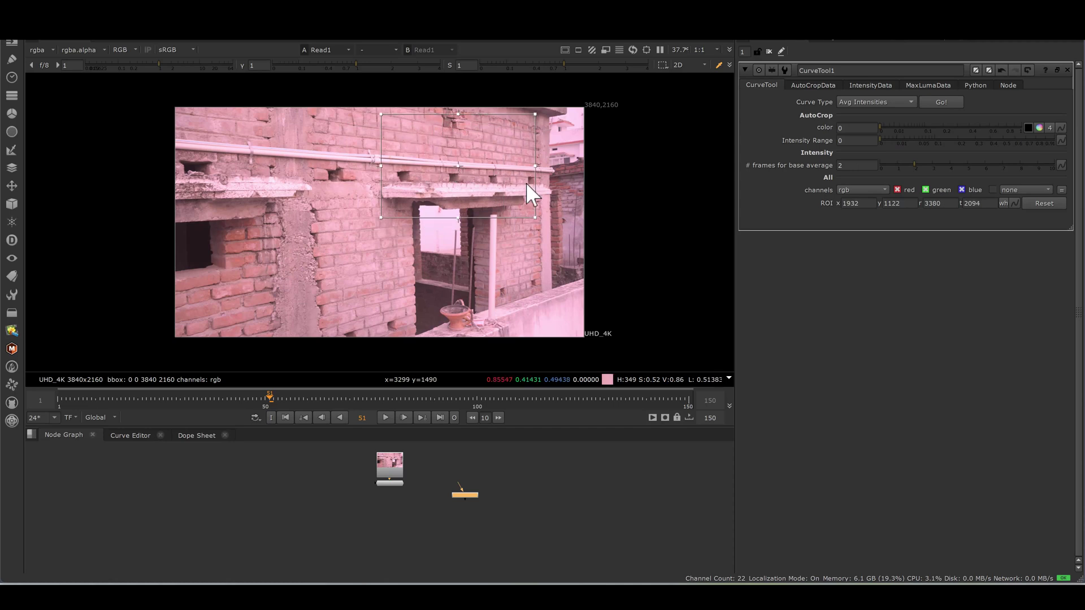
click(396, 469)
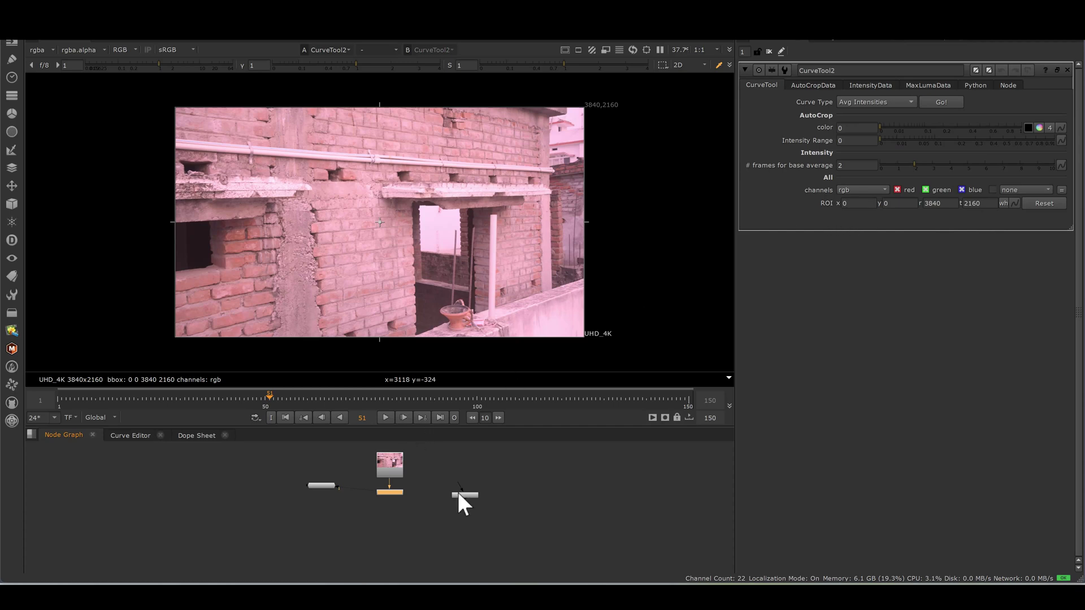
- Select CurveTool1 and show CurveTool2's full-frame Avg Intensities settings
scroll(457, 490, up, 4)
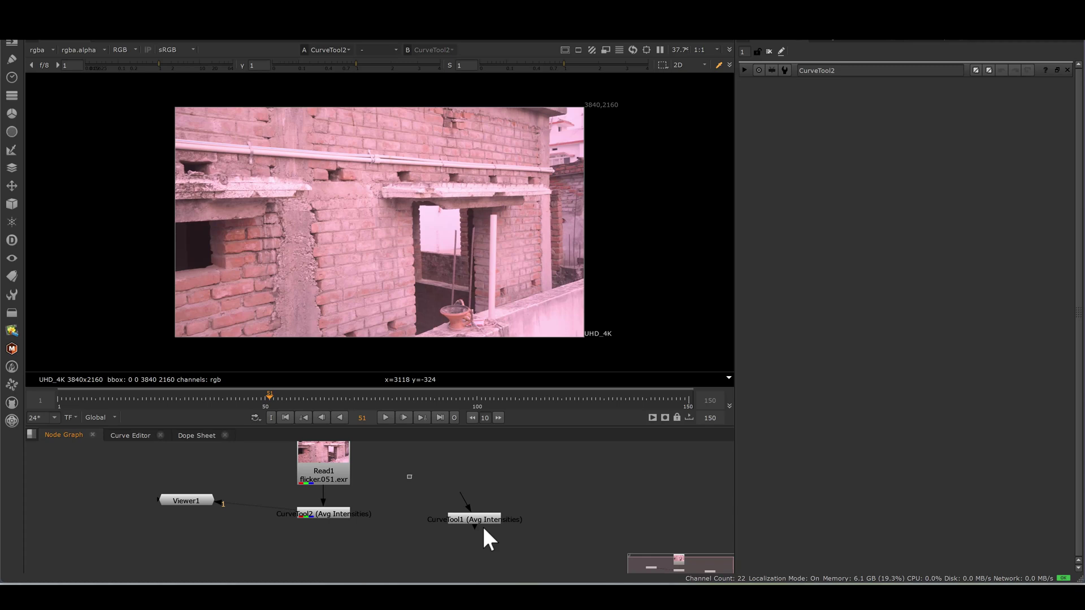
click(484, 527)
double_click(327, 516)
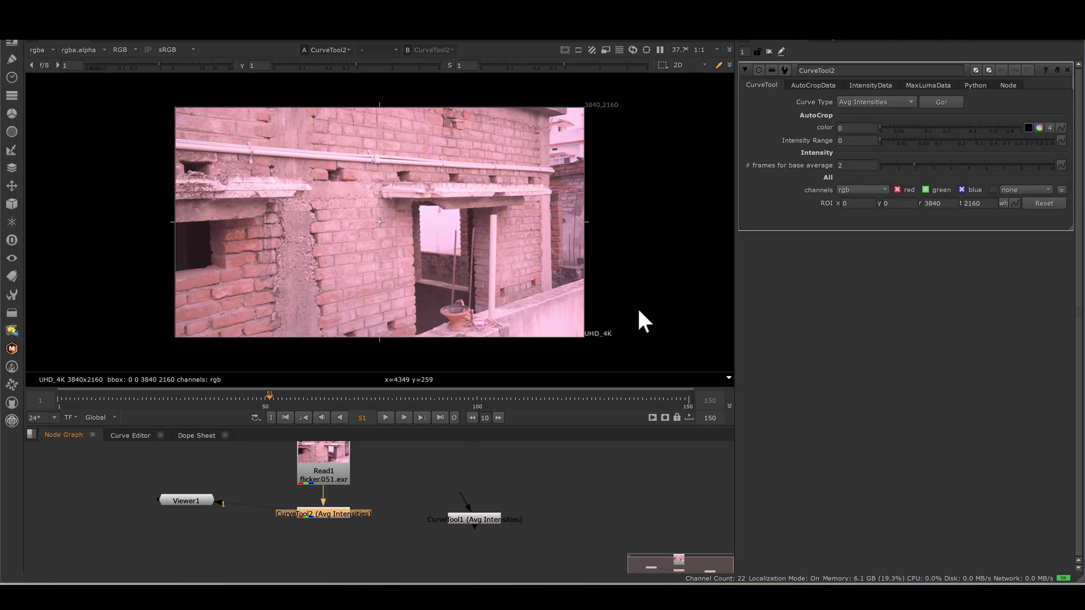
- Play the footage to watch the flicker, stopping at frame 102 with CurveTool2's settings open
click(385, 418)
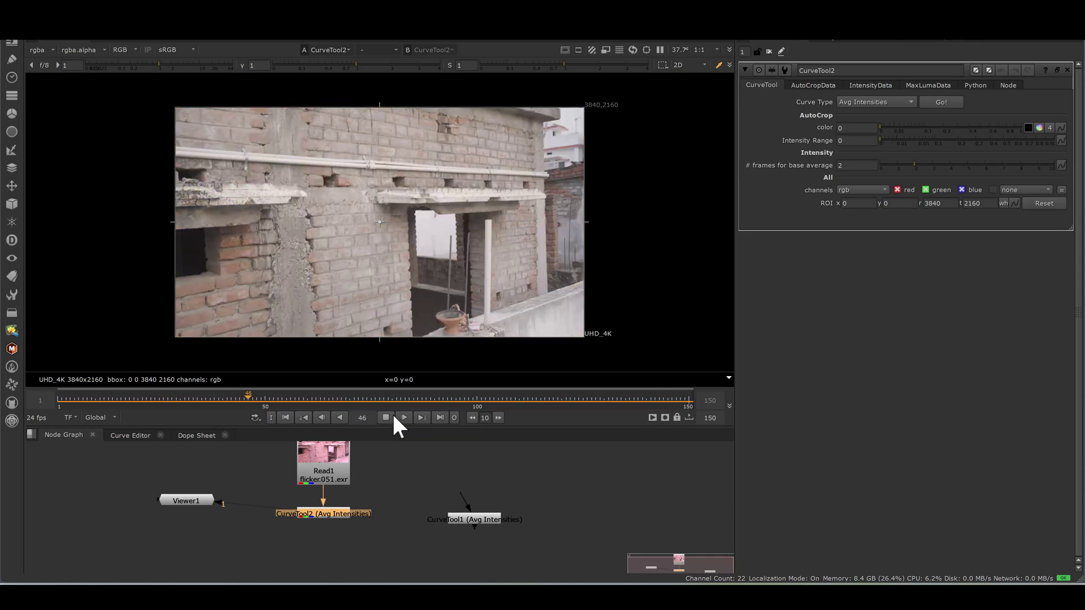
click(388, 418)
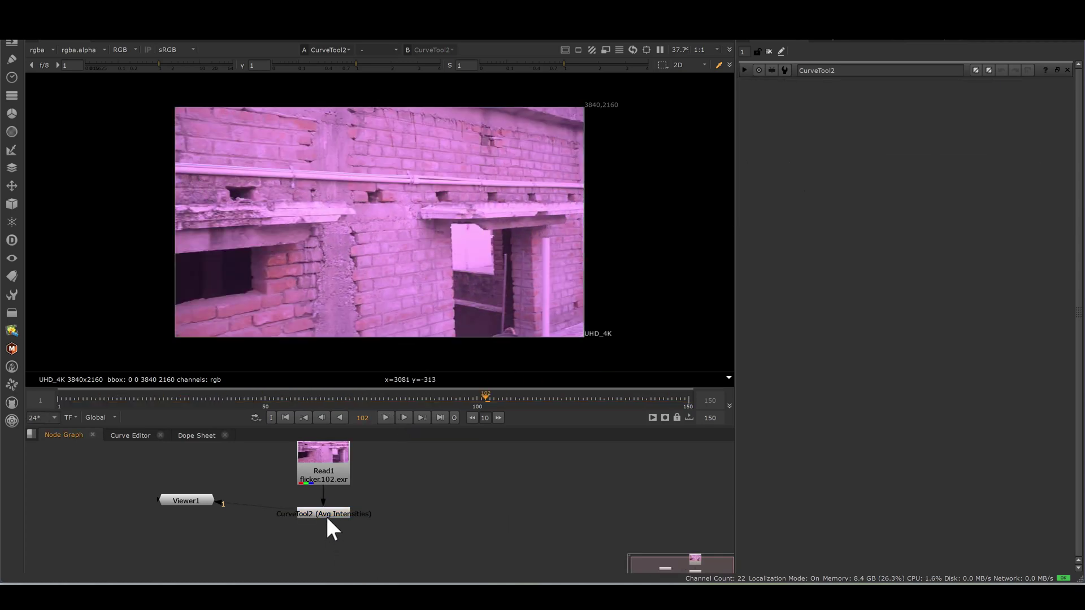
double_click(327, 512)
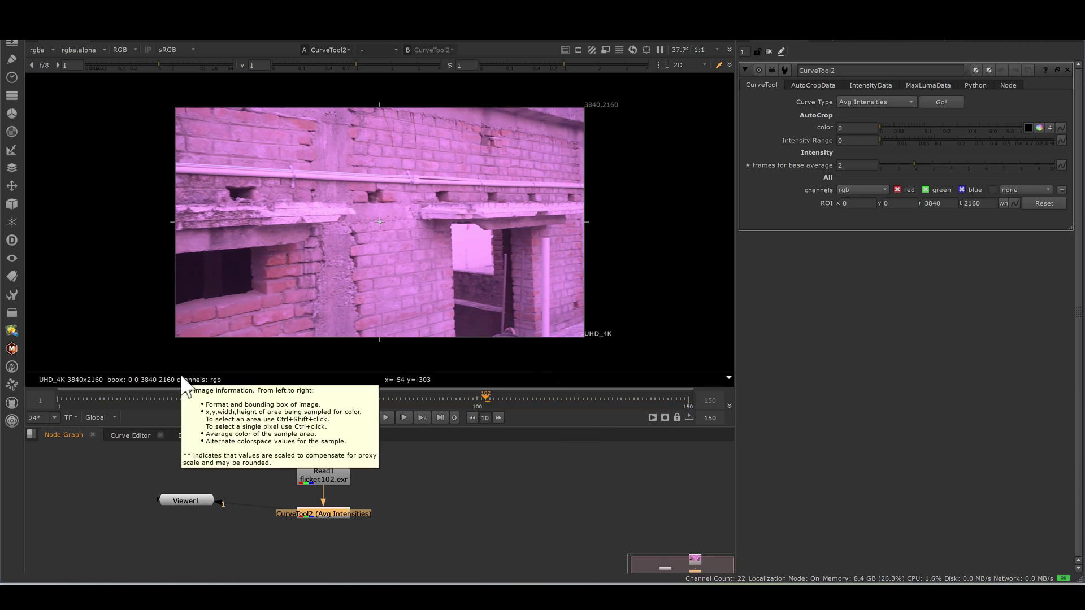
- Keep Avg Intensities and set CurveTool2's frames for base average to 1
click(894, 102)
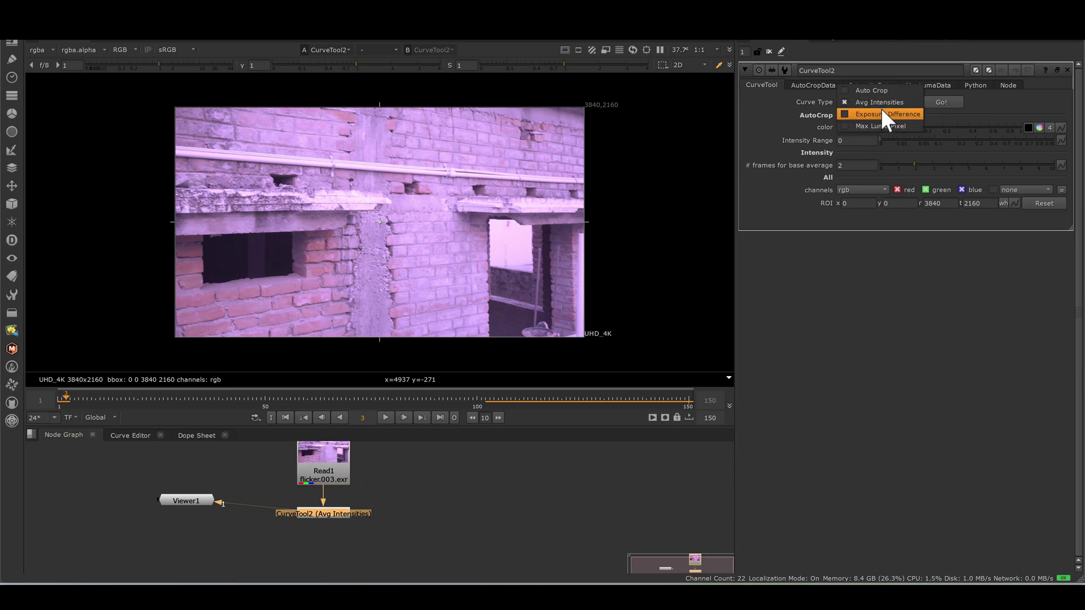
click(809, 112)
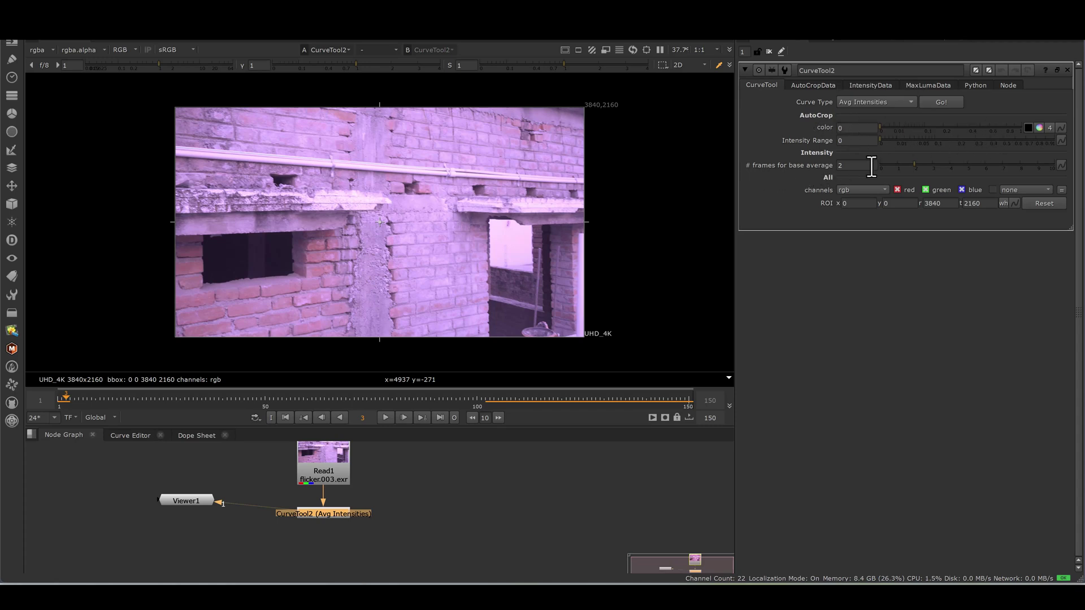
click(850, 166)
key(Return)
text(1)
key(Return)
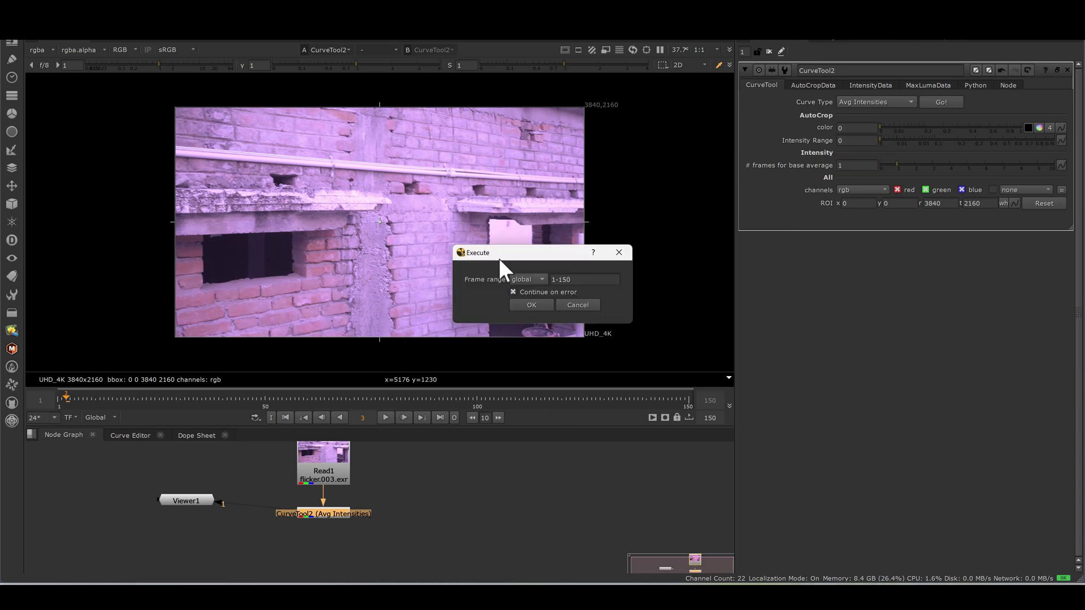
- Analyse frames 1-150 with CurveTool2 and review its computed intensity data values
drag(475, 259, 454, 247)
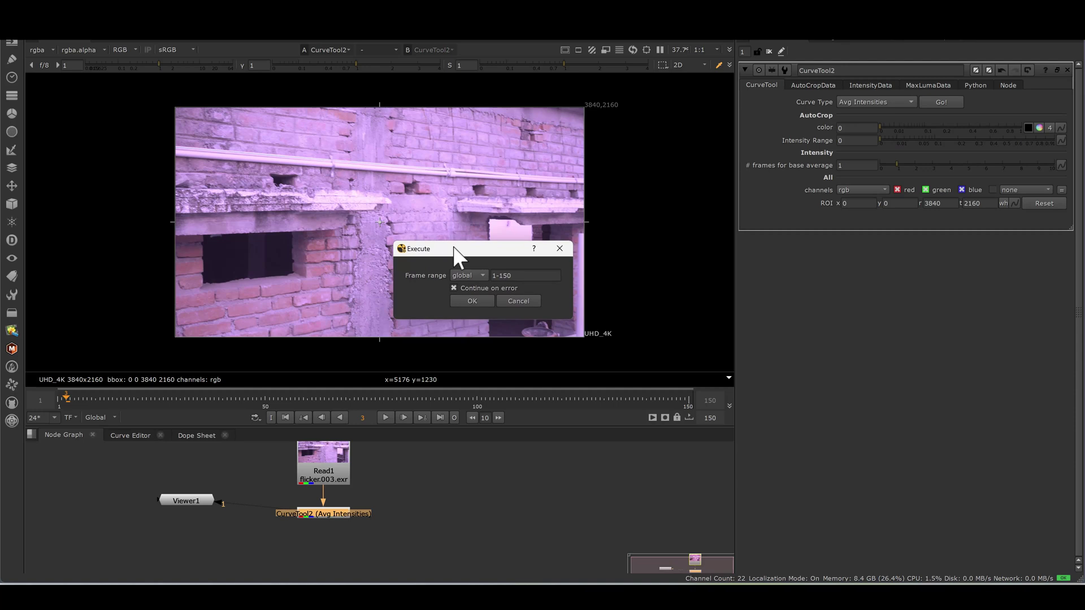
click(474, 301)
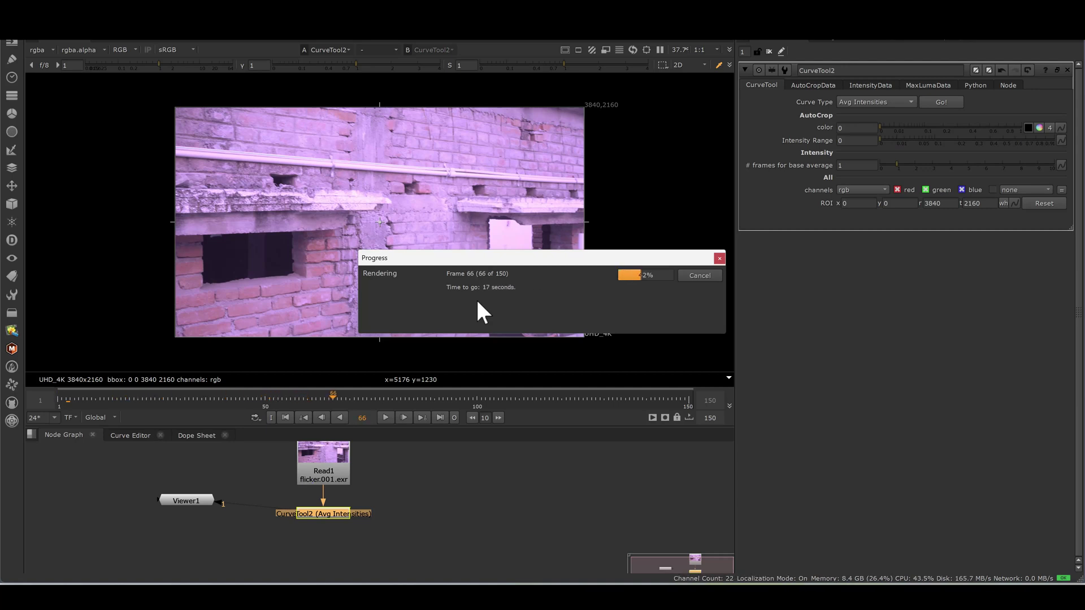
key(Escape)
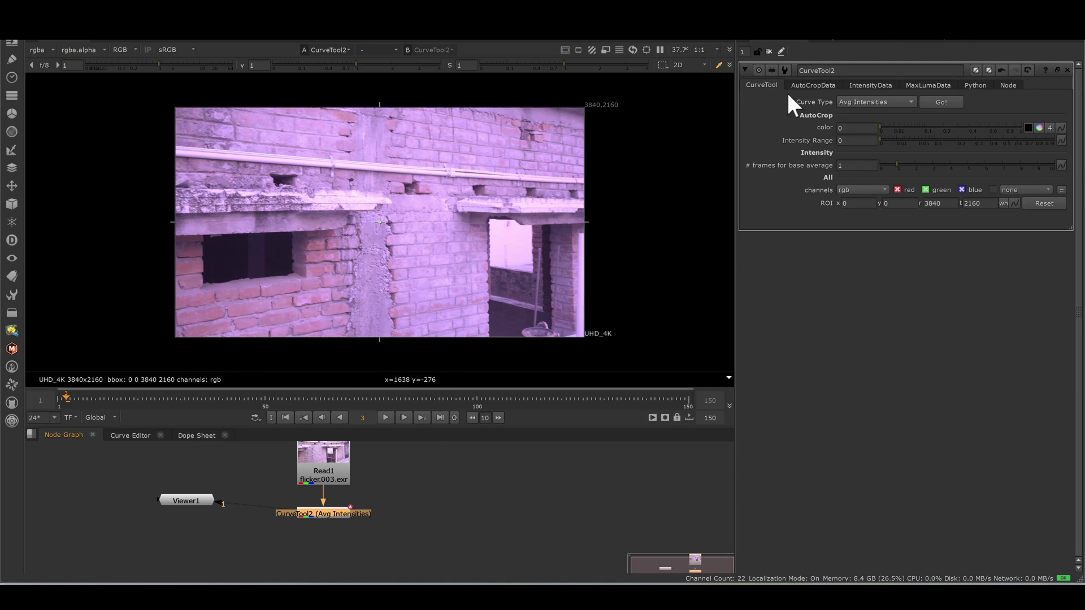
click(871, 84)
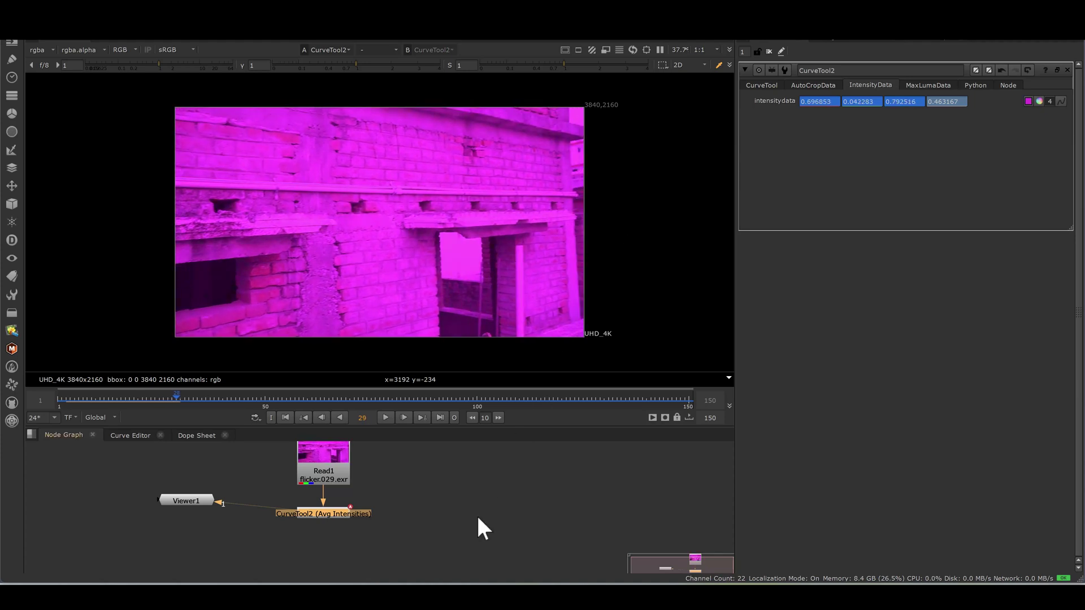
click(449, 503)
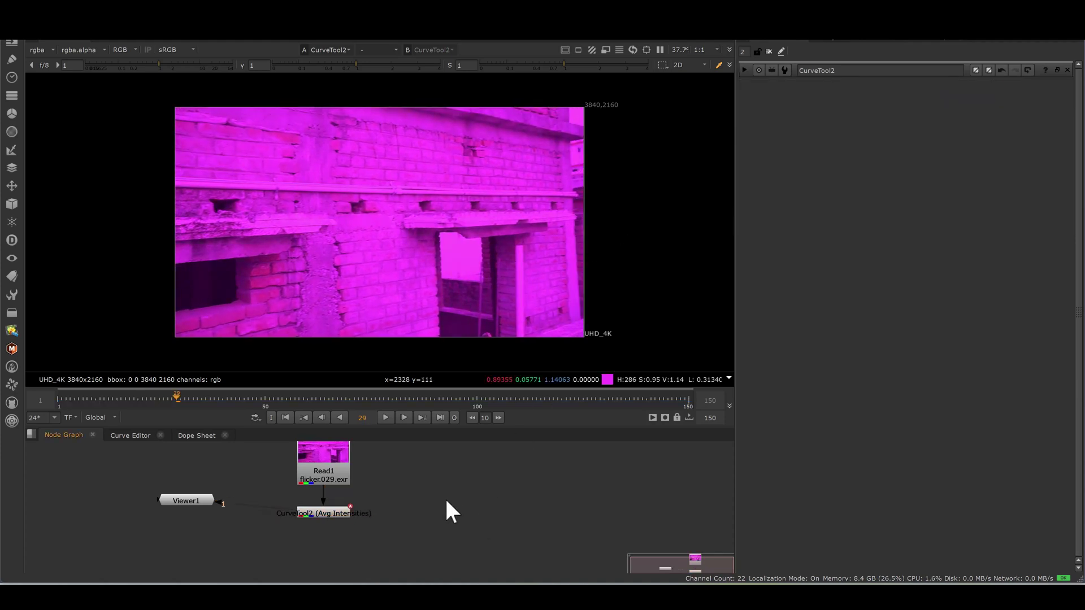
- Add a Grade node and paste CurveTool2's intensity data into its multiply
key(g)
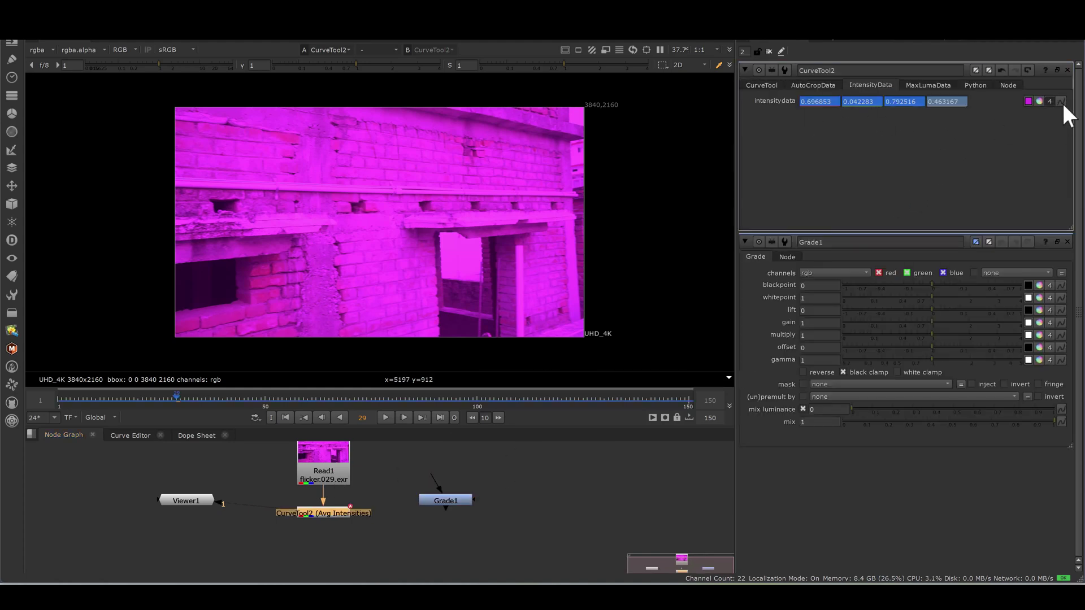
click(1063, 102)
mouse_move(1001, 204)
click(931, 214)
click(1061, 335)
mouse_move(989, 448)
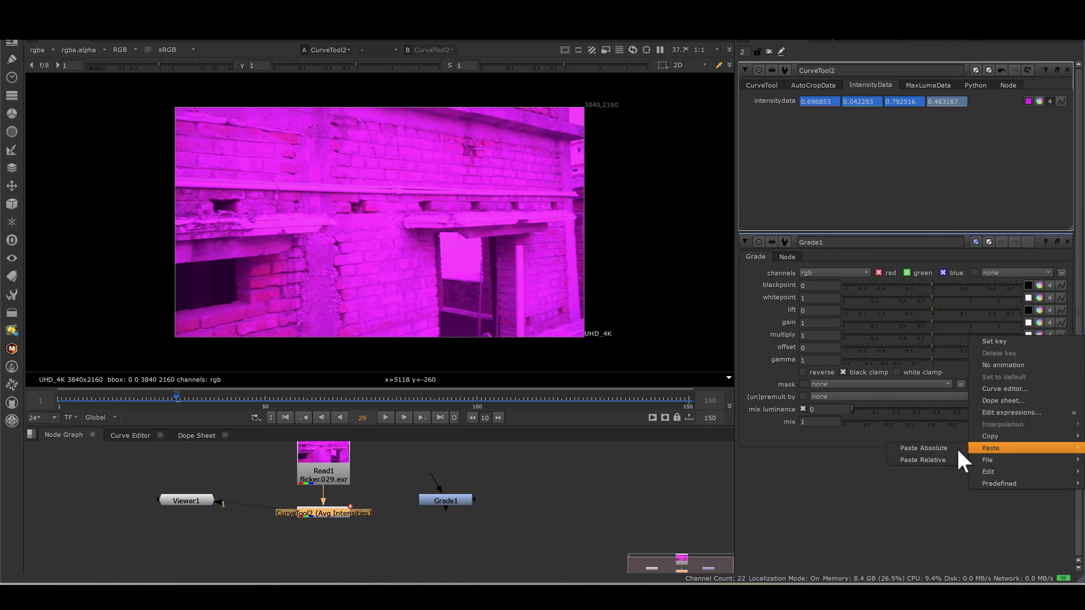
click(924, 447)
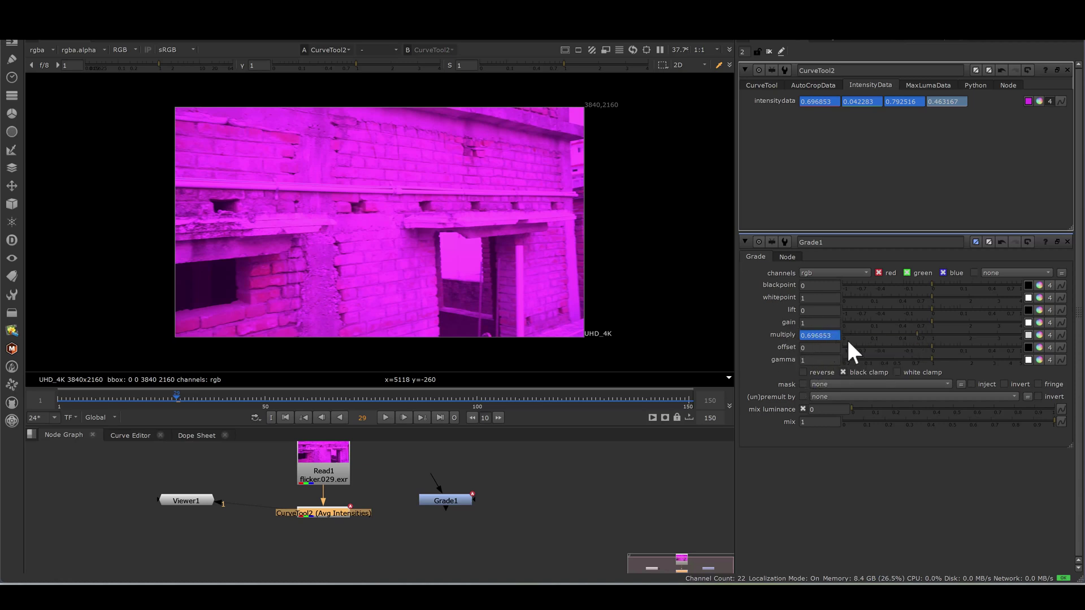
- Split multiply per channel and paste the intensity data: 0.696853, 0.042283, 0.792516, 0.463167
click(1050, 336)
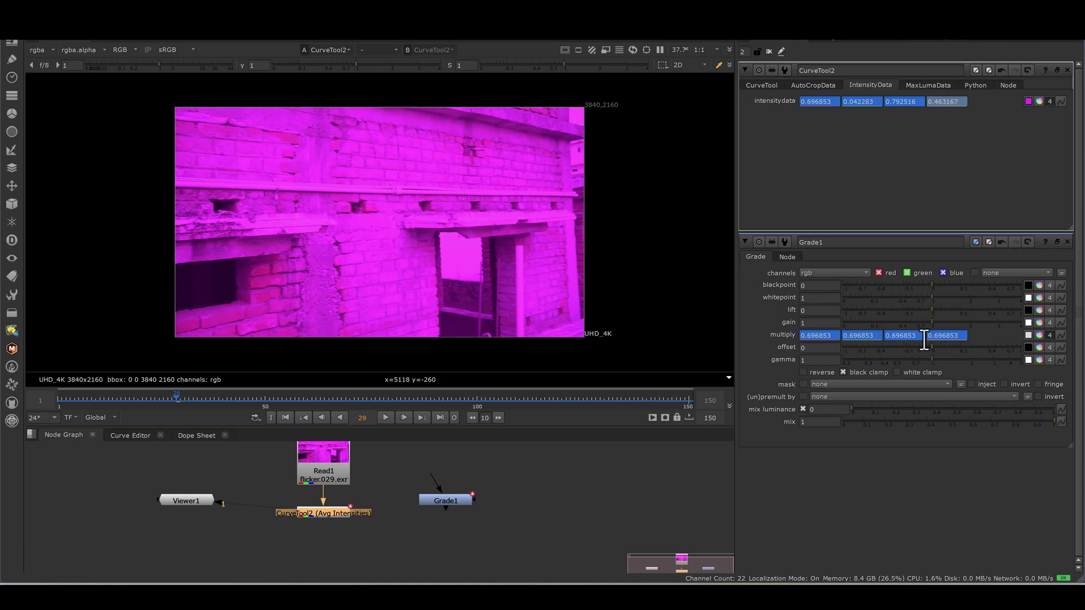
click(1061, 334)
click(944, 446)
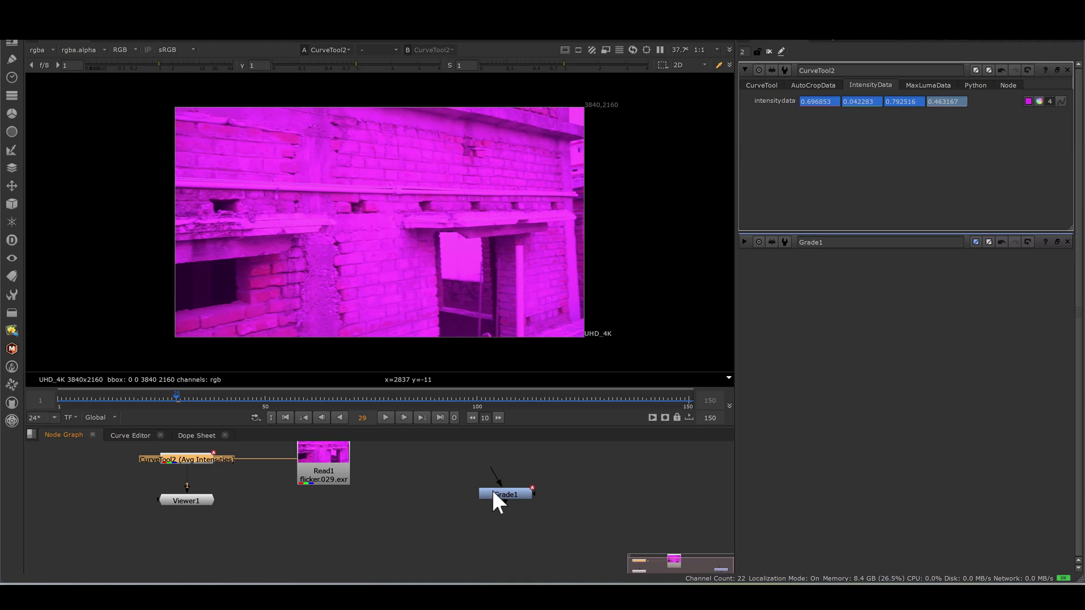
- Duplicate Grade1 as Grade2 and arrange both nodes beside Read1
drag(508, 491, 348, 542)
double_click(323, 534)
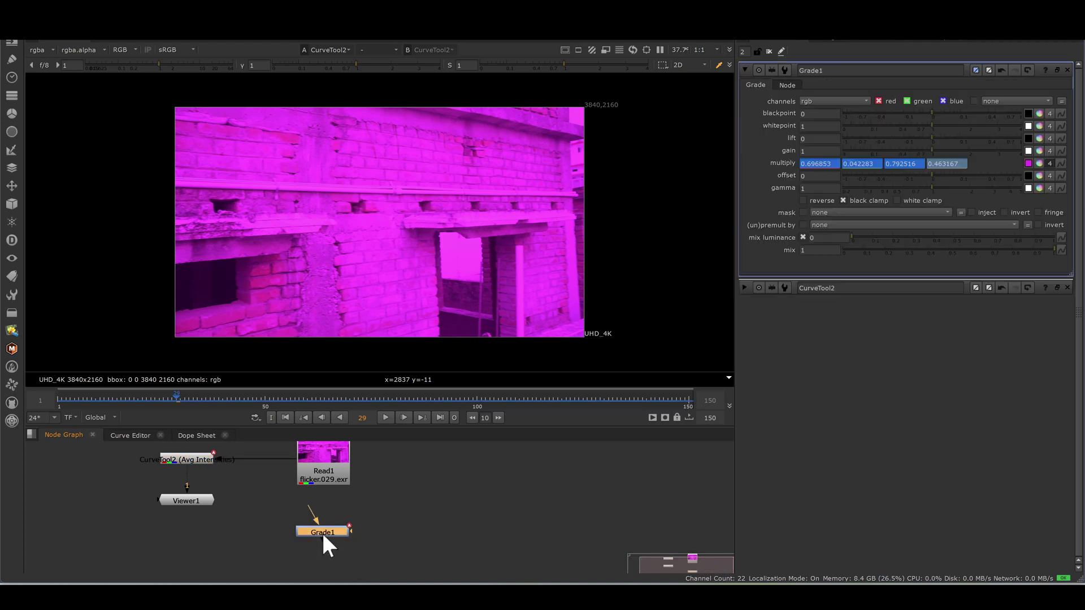
click(416, 517)
key(g)
middle_drag(316, 537, 358, 538)
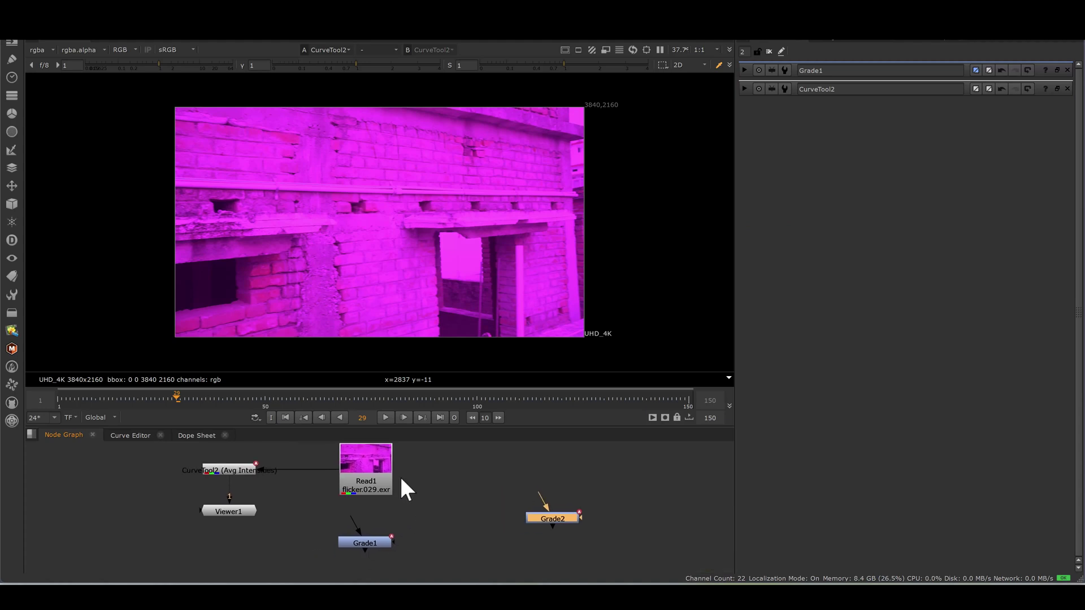
drag(389, 483, 391, 480)
- Connect Grade1's input to Read1
double_click(379, 542)
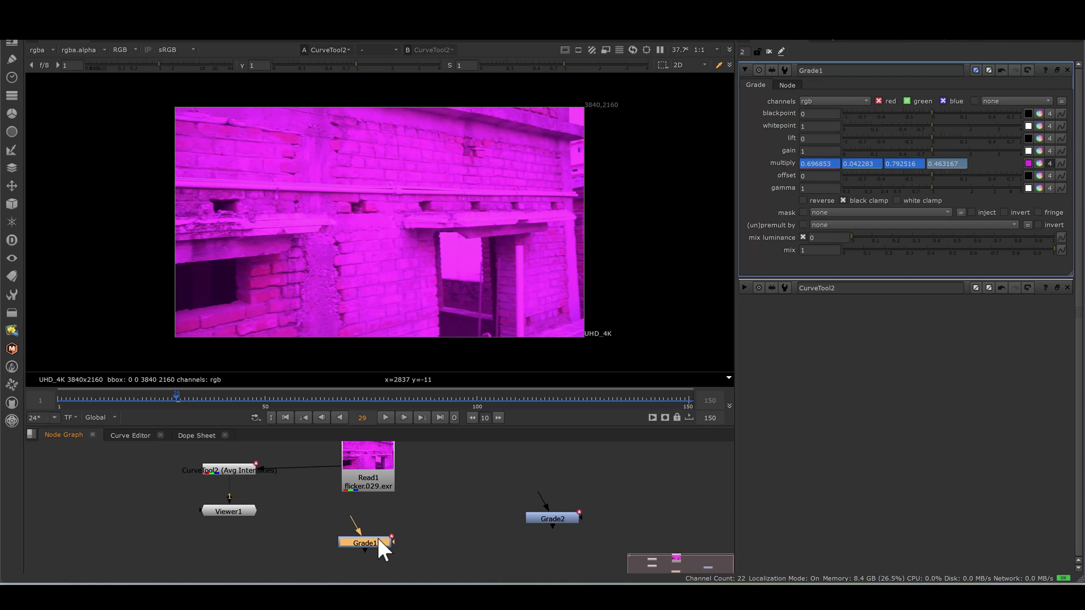
drag(368, 537, 368, 477)
click(1059, 163)
- Prefix Grade1's red, green and blue multiply expressions with 1/, giving 1.435023, 23.649952, 1.261805
click(1012, 242)
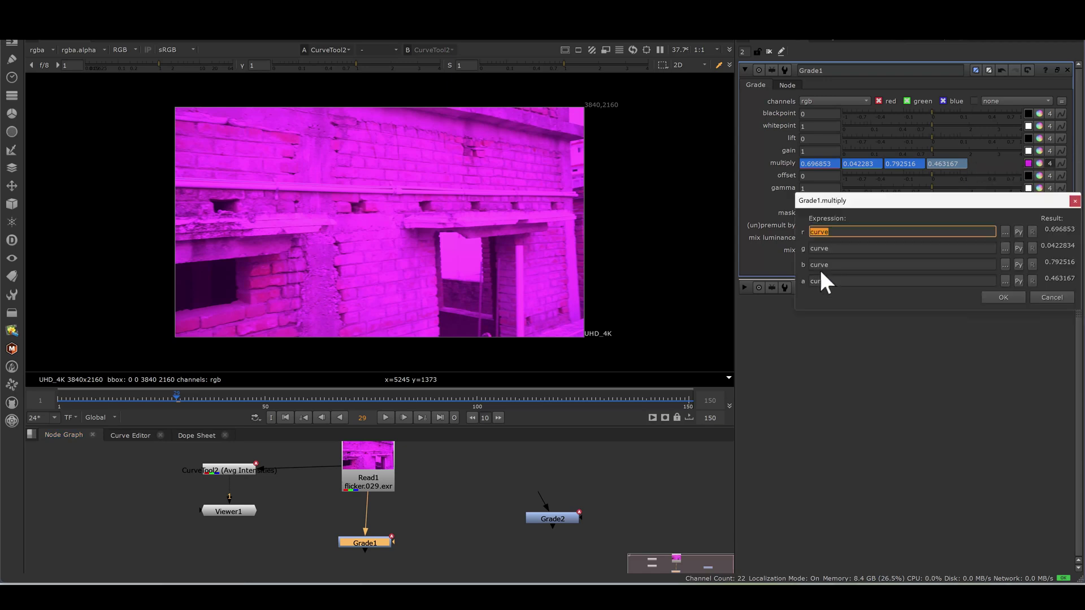
drag(939, 205, 482, 214)
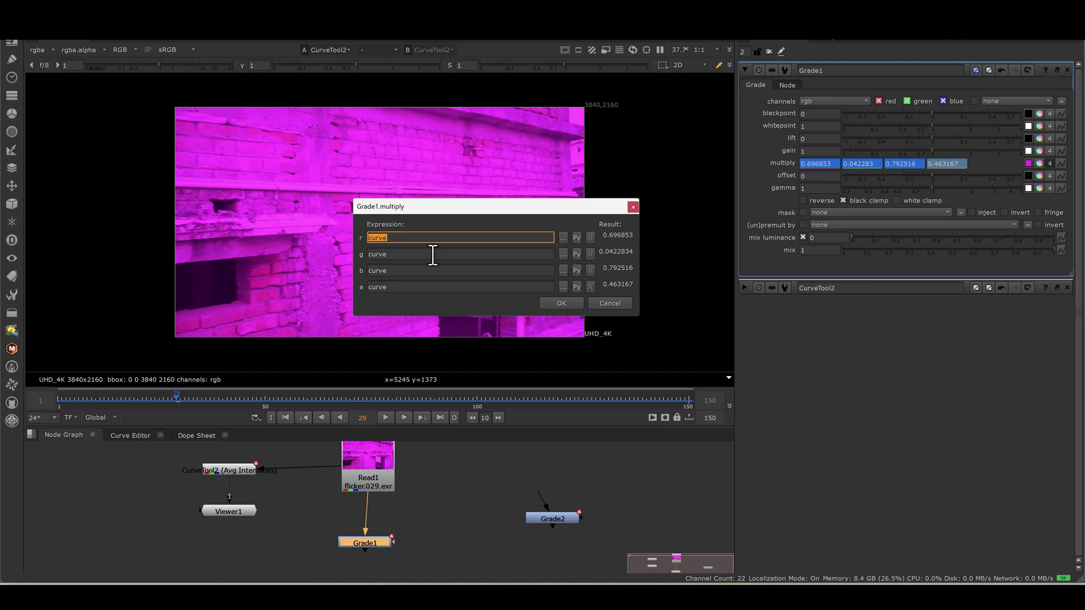
click(369, 238)
text(1/)
click(370, 254)
text(1/)
key(Tab)
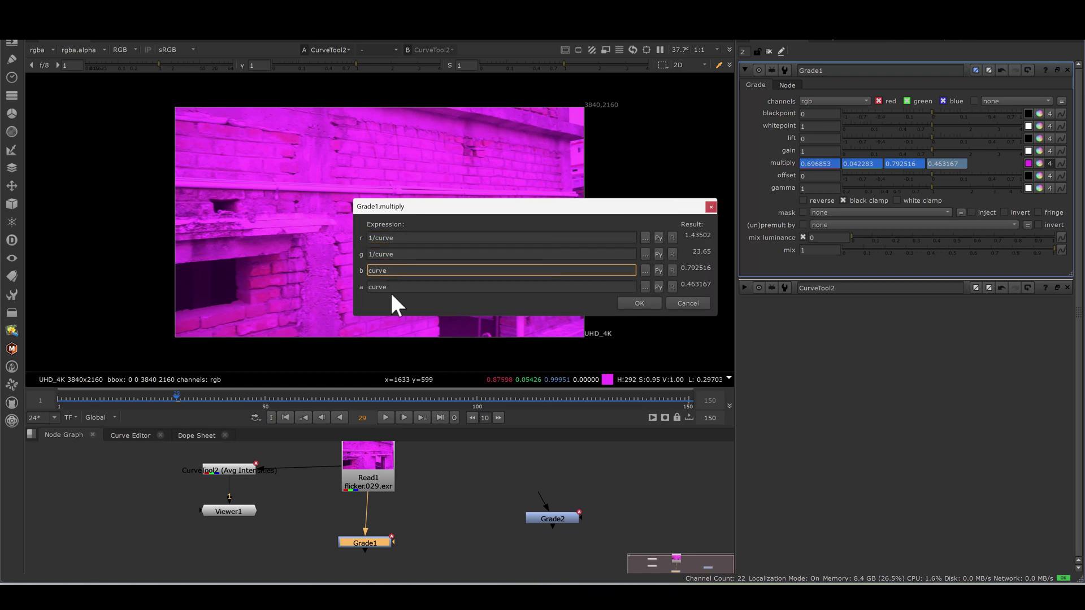
text(1/)
click(639, 304)
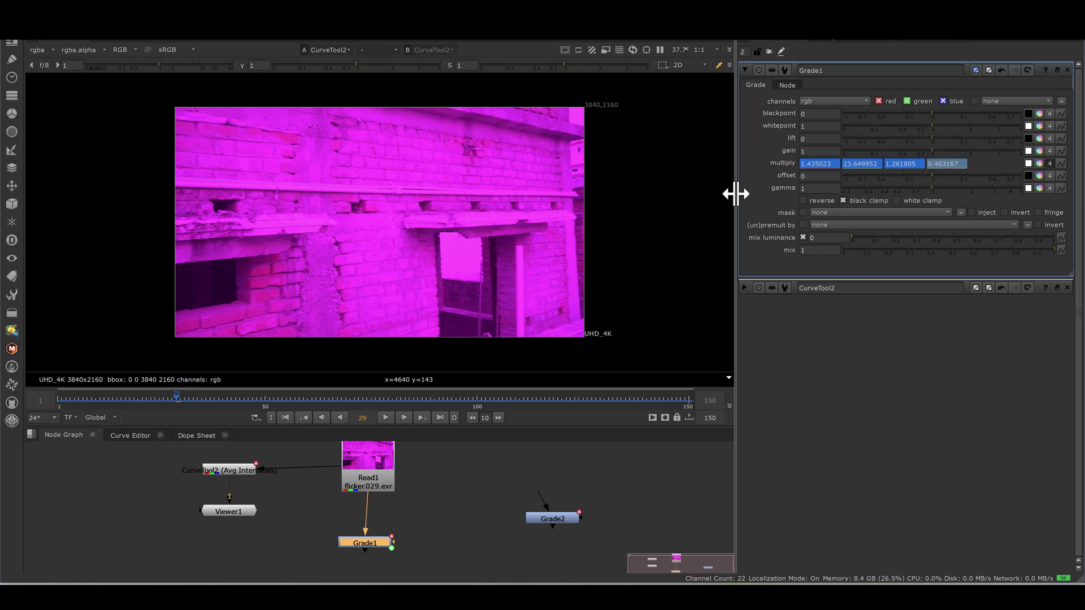
- View Grade1's corrected output and play the clip
key(Right)
key(Right)
key(Right)
key(Right)
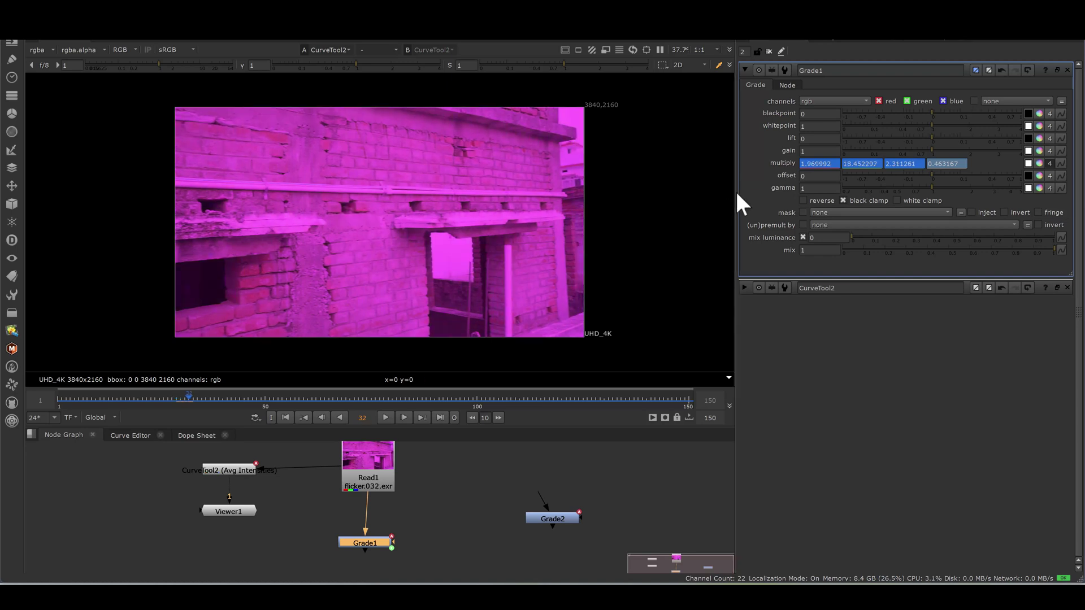
key(1)
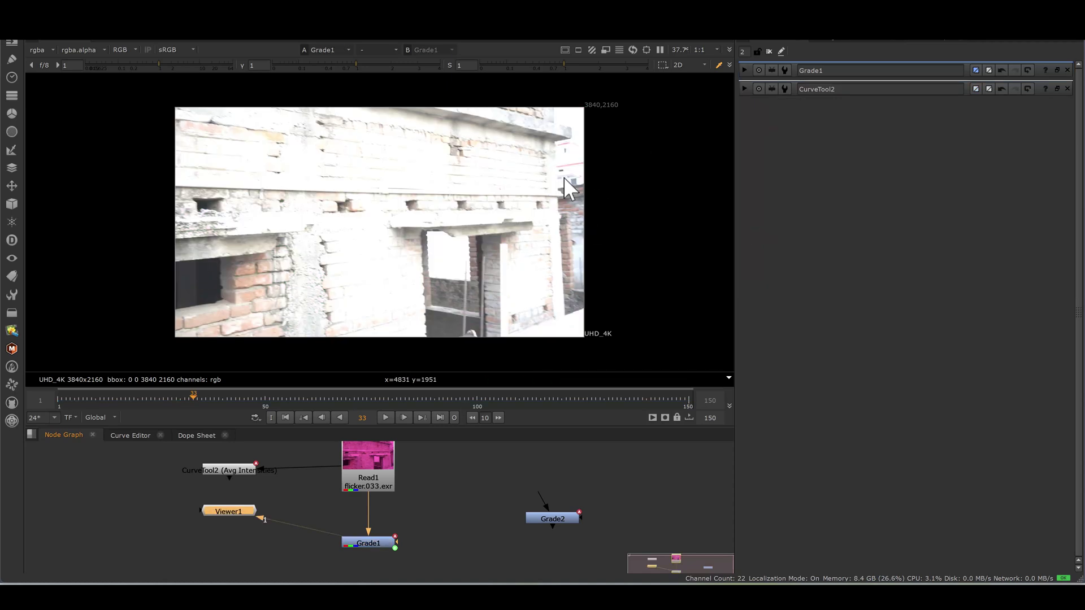
click(385, 417)
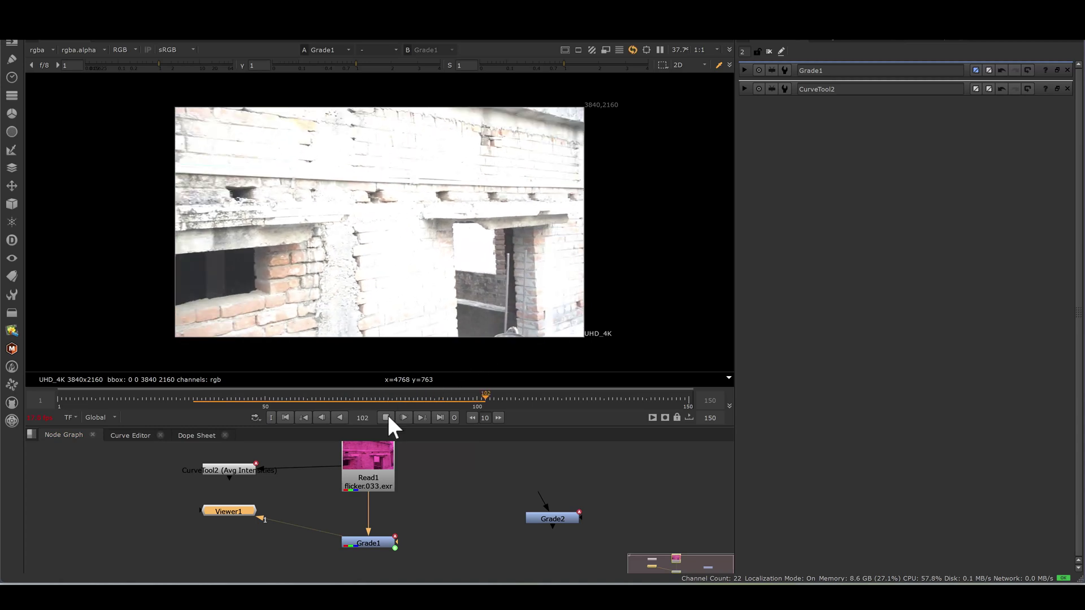
- Lower Grade1's gain to 0.25 and replay the footage
double_click(373, 543)
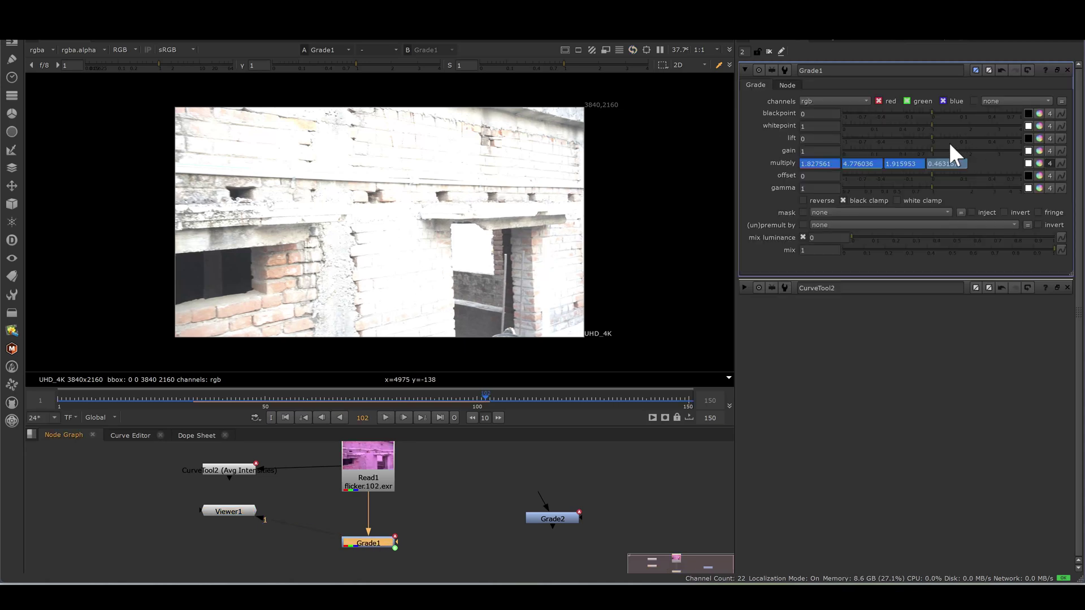
drag(930, 148, 883, 147)
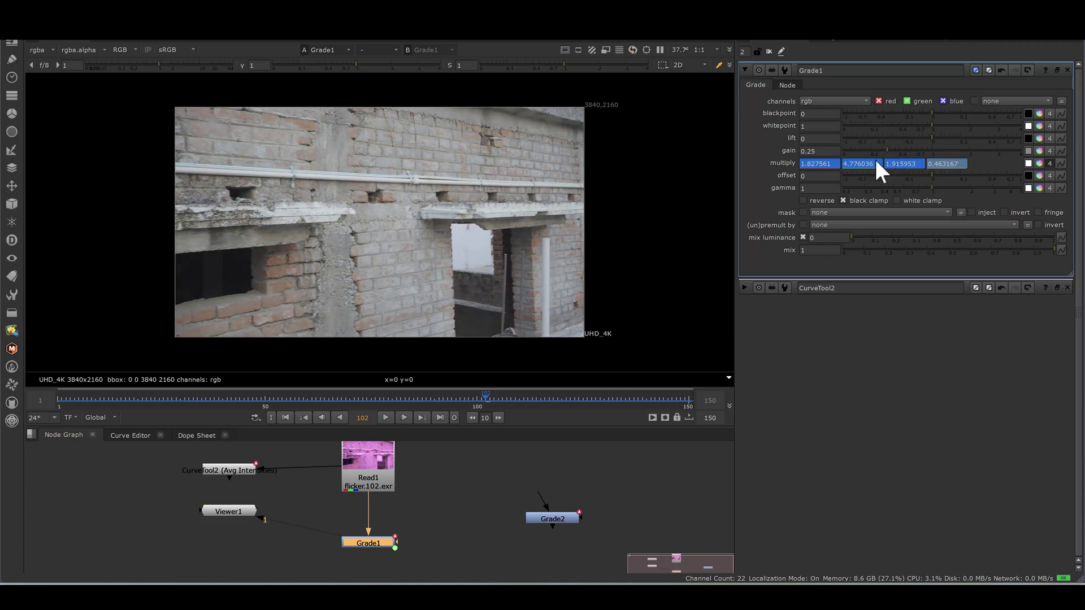
key(l)
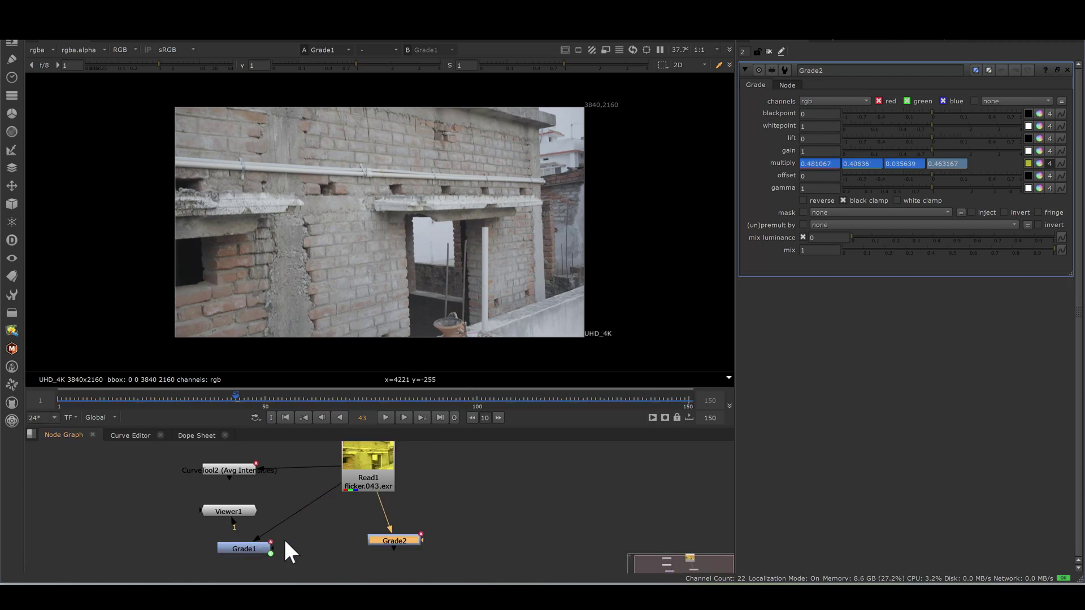
- Rearrange Grade1 and Grade2, placing Grade2 under the dot fed by Read1
drag(254, 549, 523, 533)
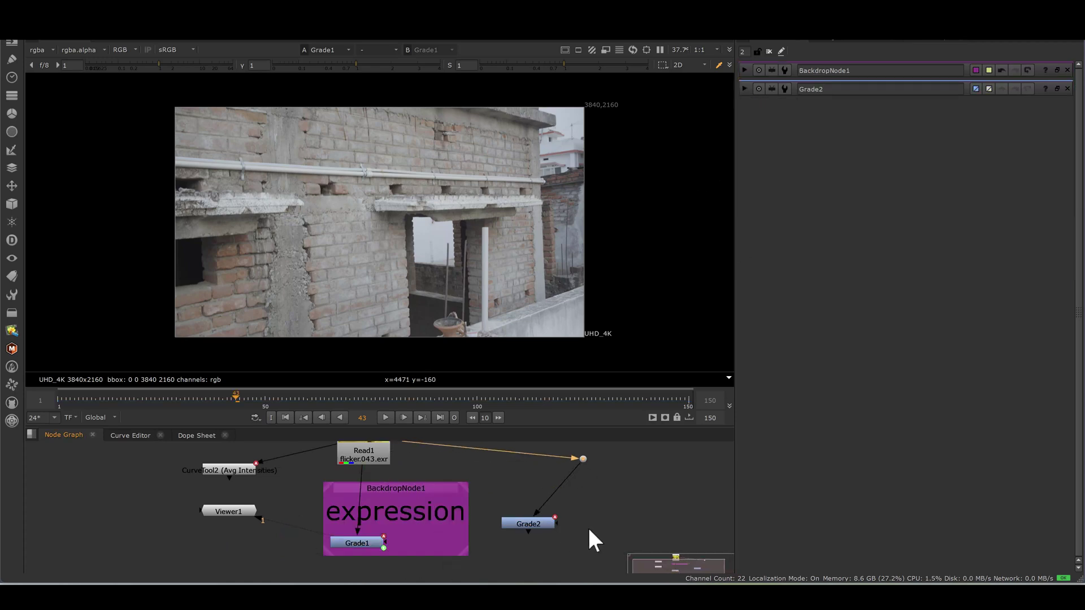
drag(537, 524, 591, 530)
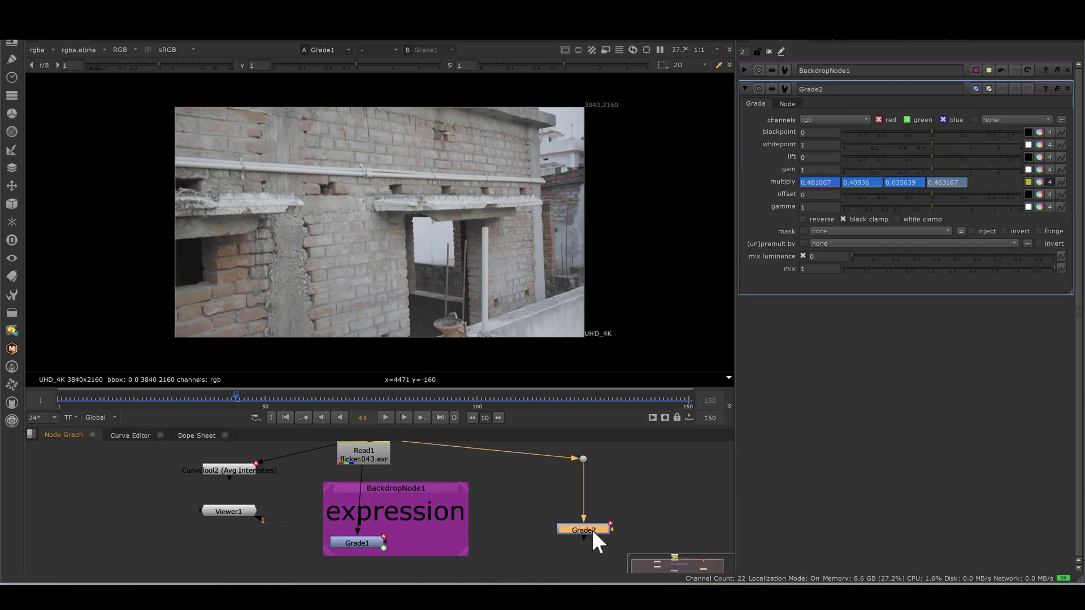
click(621, 486)
- View the raw footage at Read1's dot, play it and scrub to frame 124
drag(620, 485, 564, 444)
key(1)
key(l)
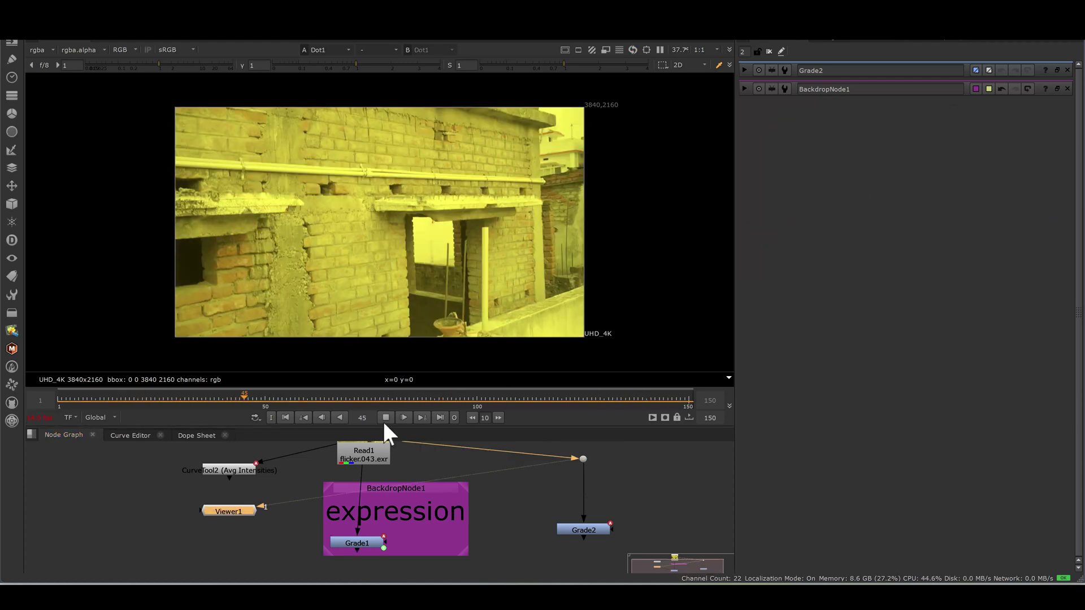
key(k)
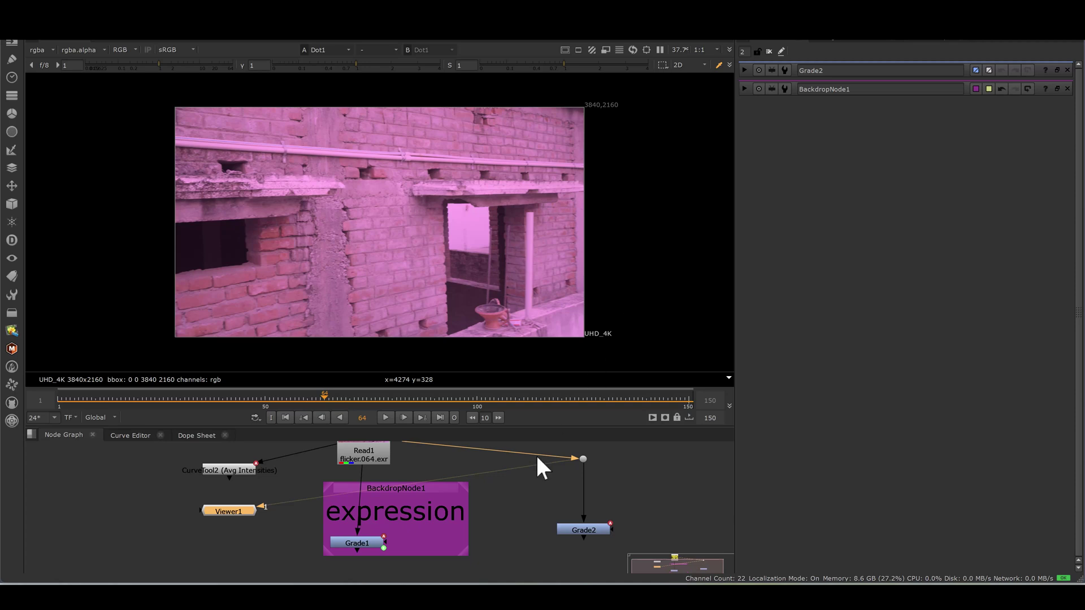
drag(366, 399, 477, 400)
drag(607, 352, 608, 353)
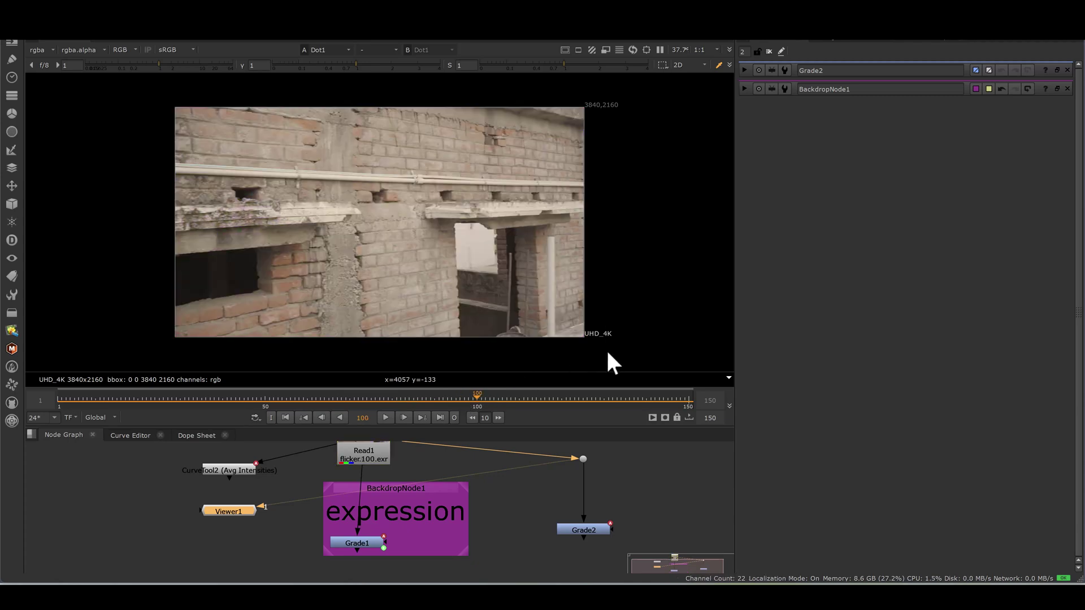
- Copy Grade2's multiply values 0.321578, 0.25642, 0.196734, 0.463167
click(744, 70)
click(1061, 163)
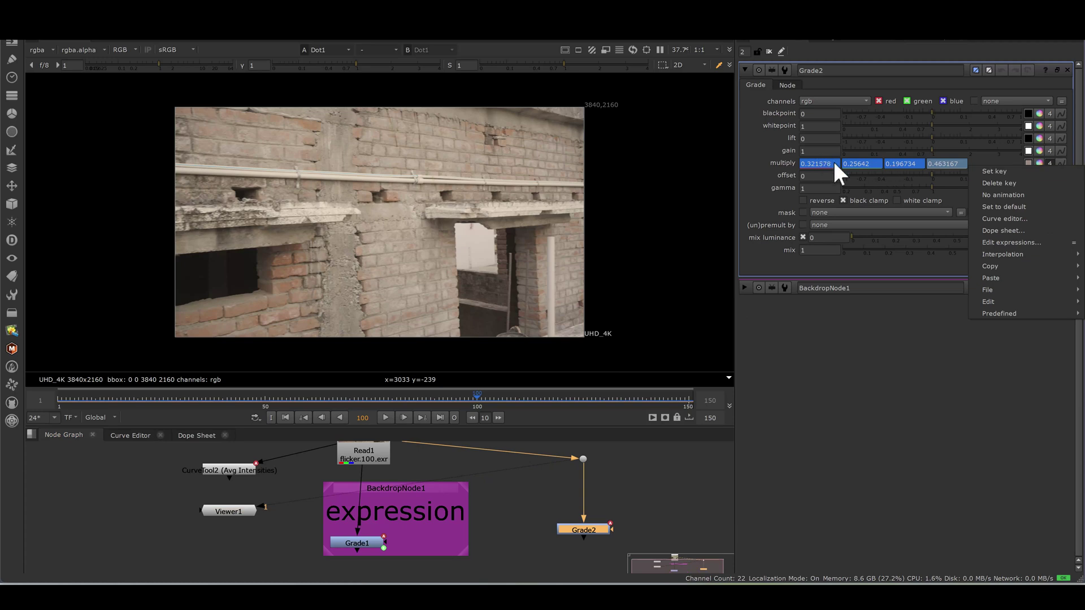
mouse_move(996, 266)
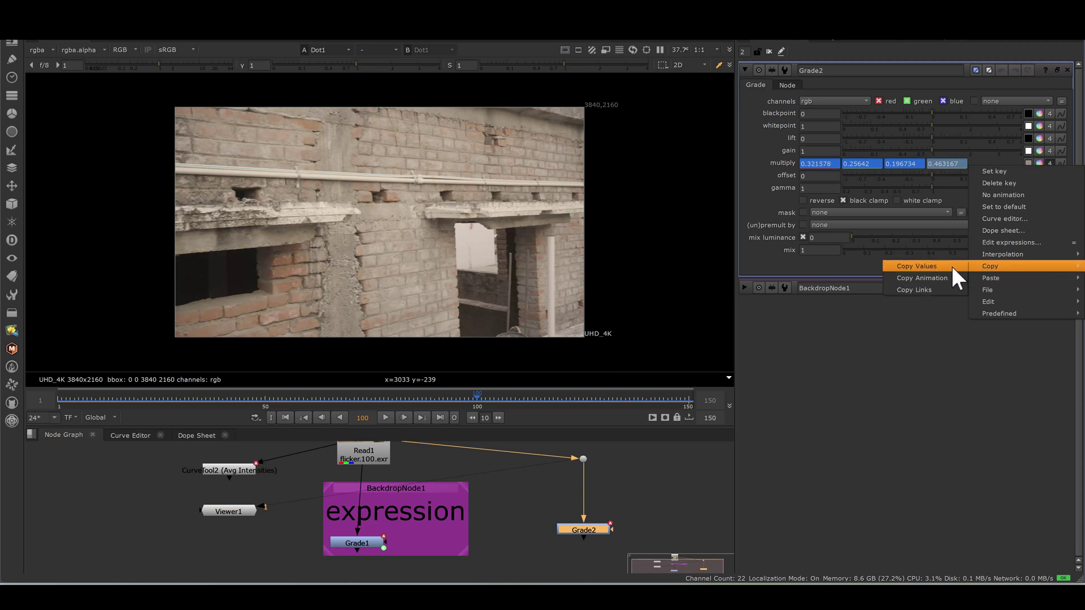
click(951, 266)
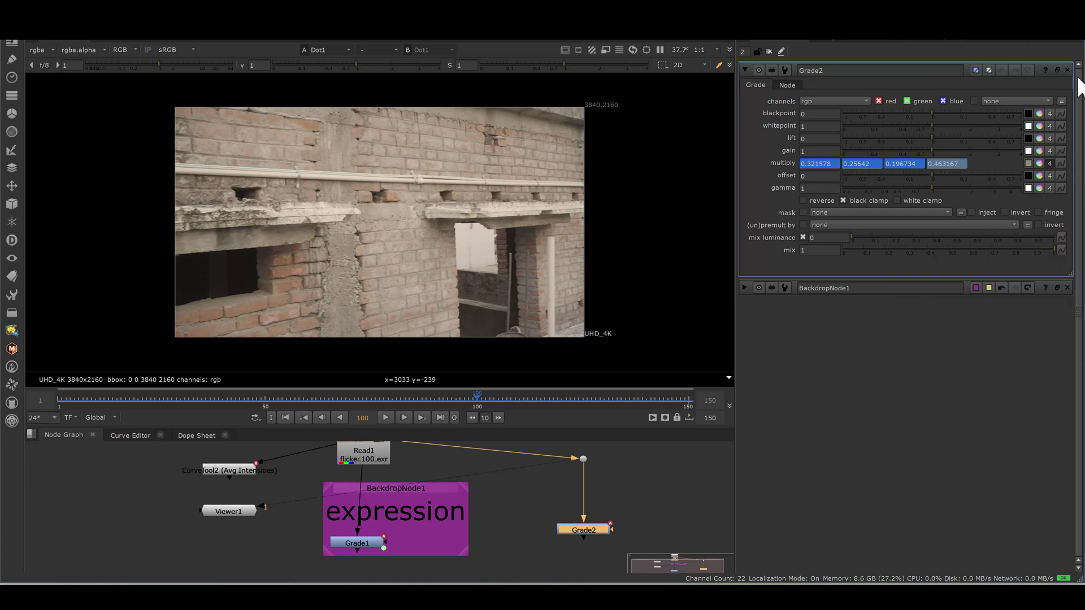
- Paste those values into Grade2's per-channel whitepoint, then view and play Grade2's output
click(1049, 126)
click(1061, 125)
mouse_move(978, 237)
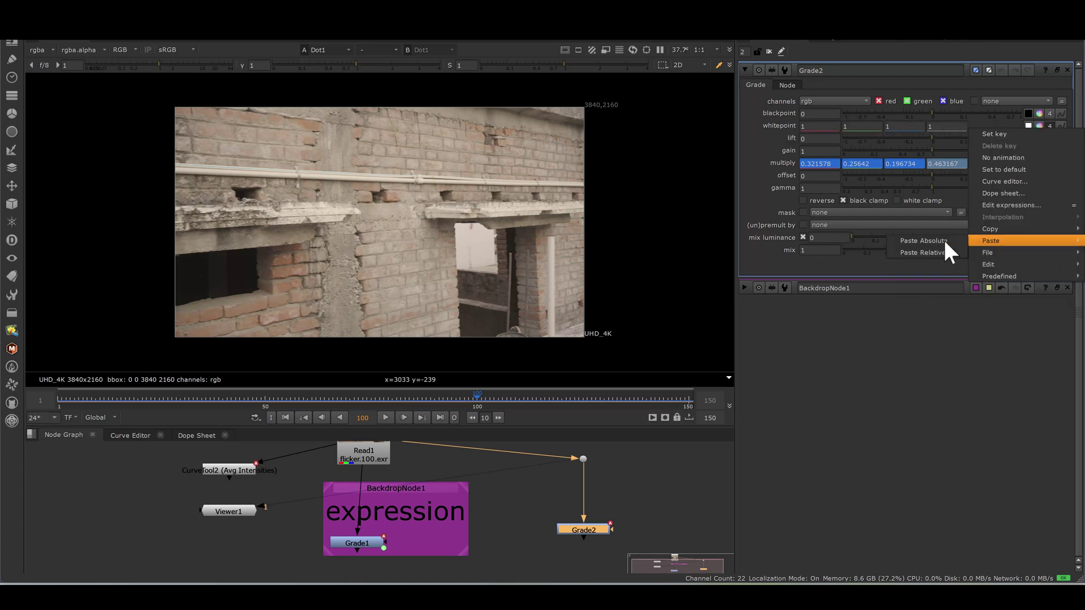
click(904, 239)
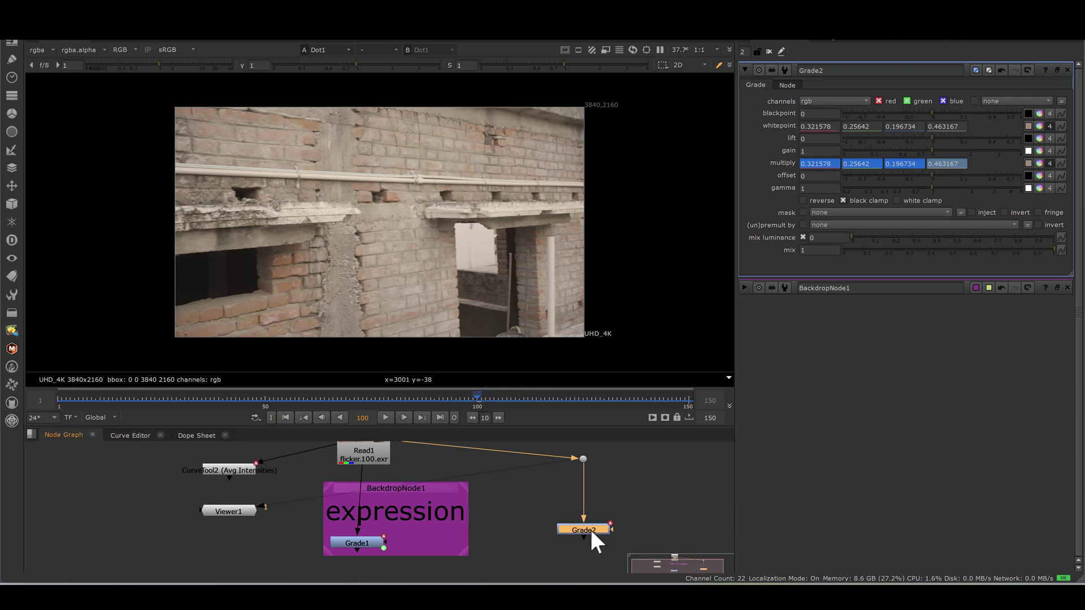
key(1)
key(l)
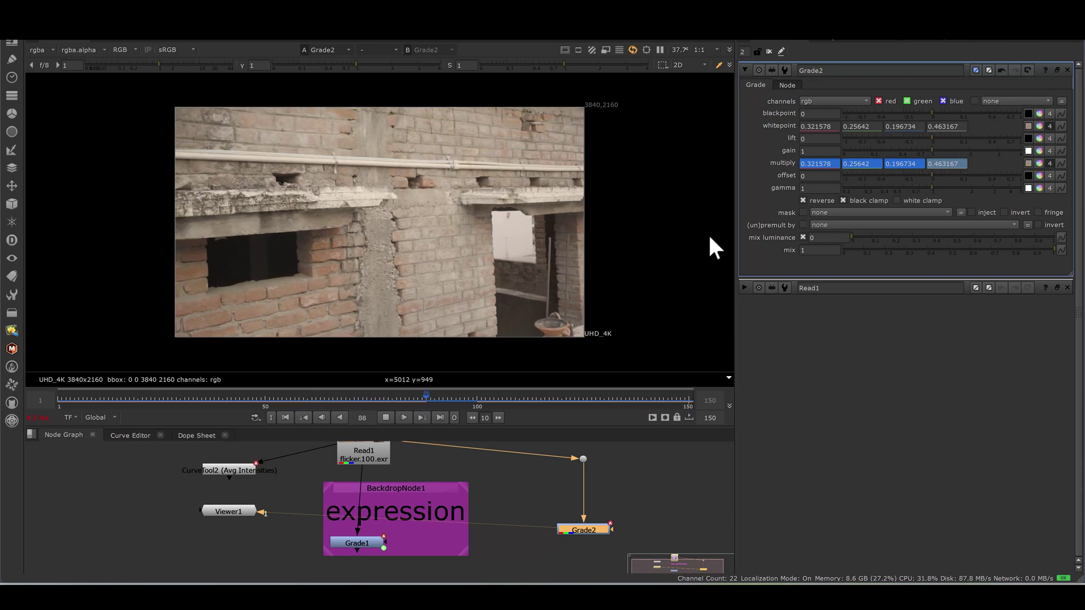
- Stop playback and view the Dot's ungraded output at red-tinted frame 108
click(386, 417)
drag(571, 446, 617, 482)
key(1)
click(333, 399)
drag(333, 399, 507, 405)
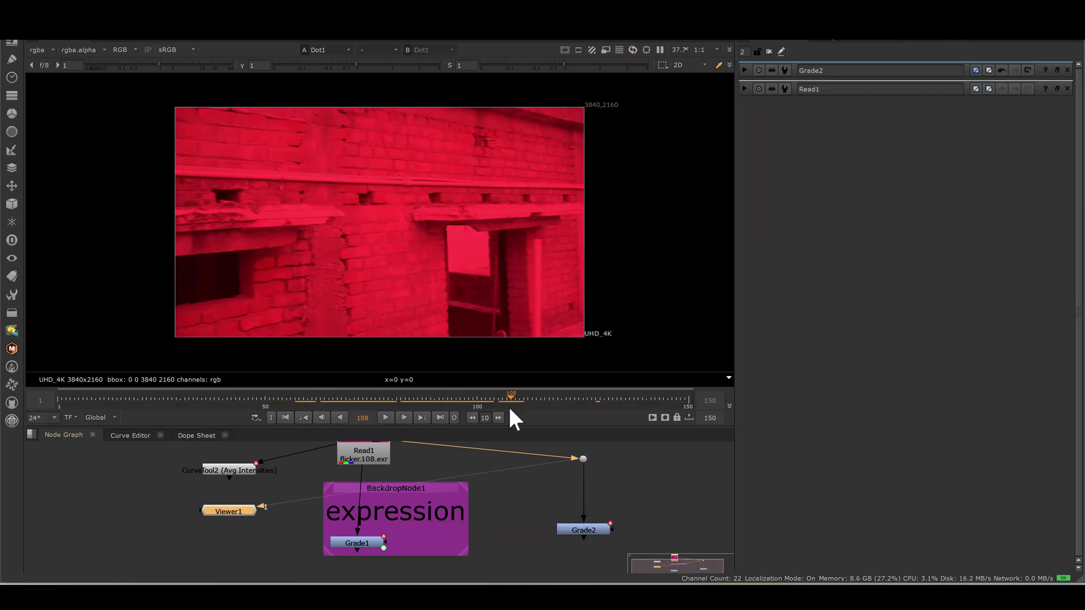
- Paste Absolute frame 108's multiply values into Grade2's whitepoint, then view Grade2 and play
double_click(583, 530)
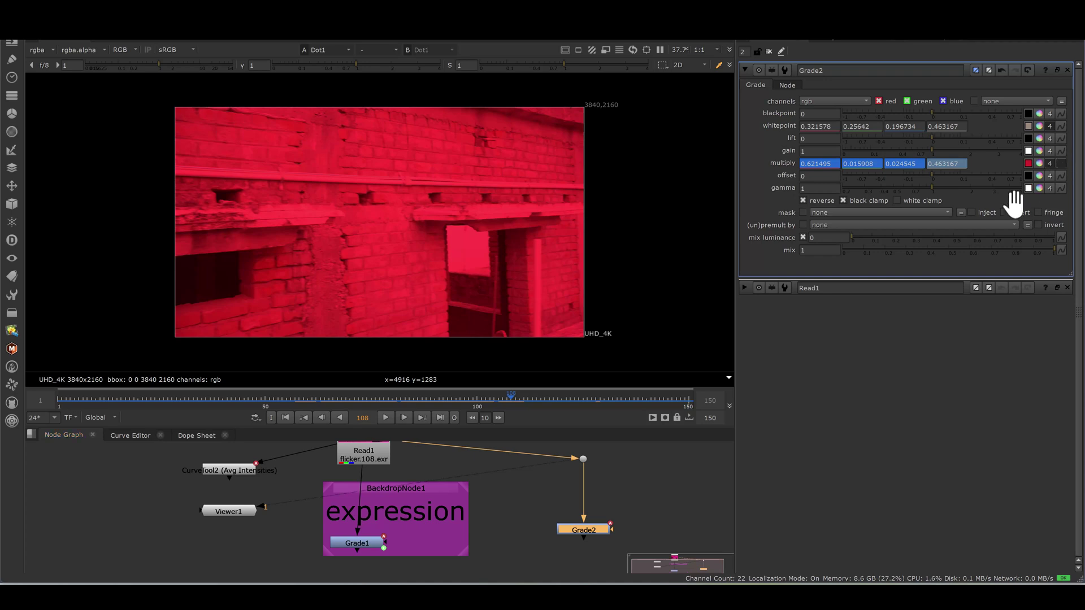
right_click(998, 215)
key(Escape)
click(1061, 127)
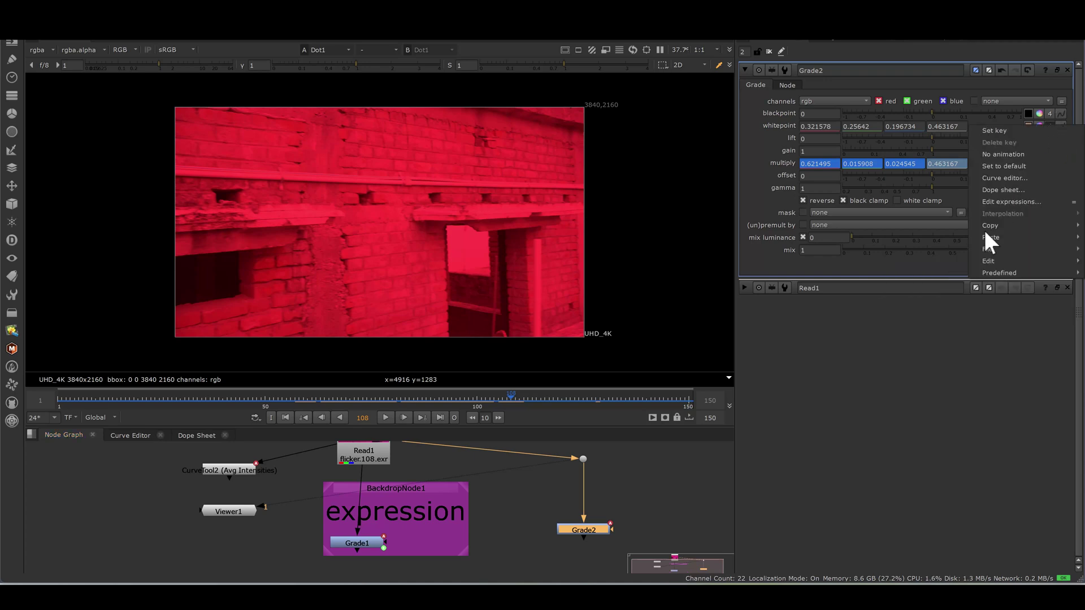
mouse_move(986, 237)
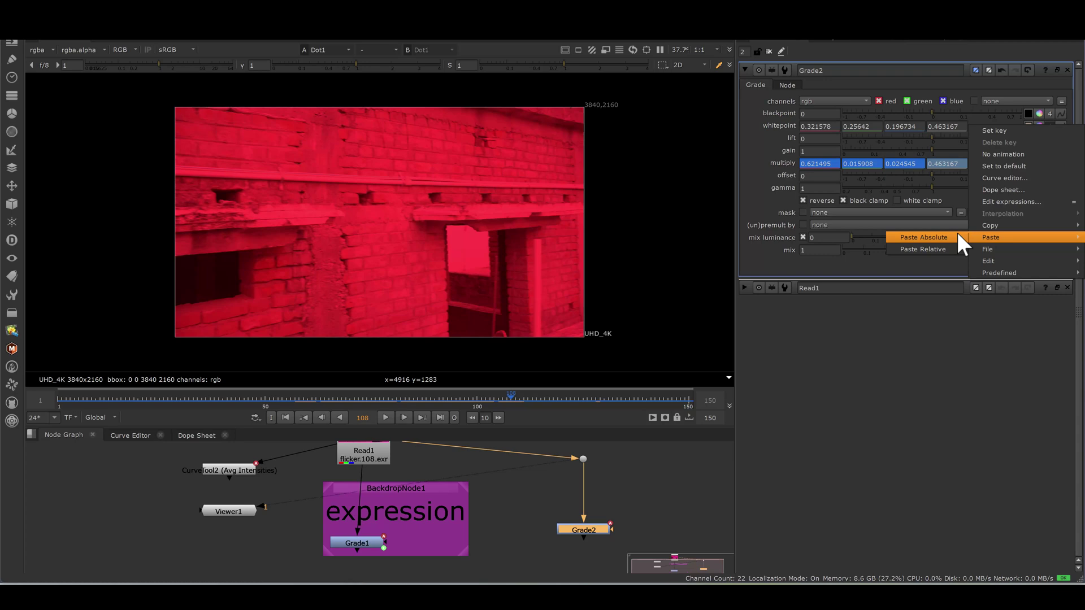
click(958, 235)
key(1)
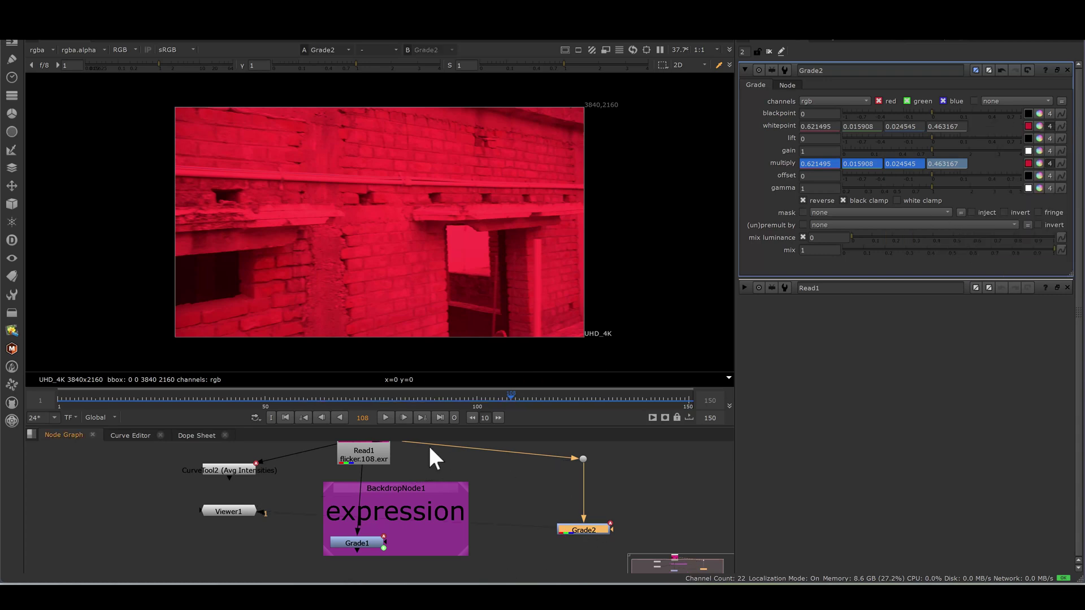
click(386, 418)
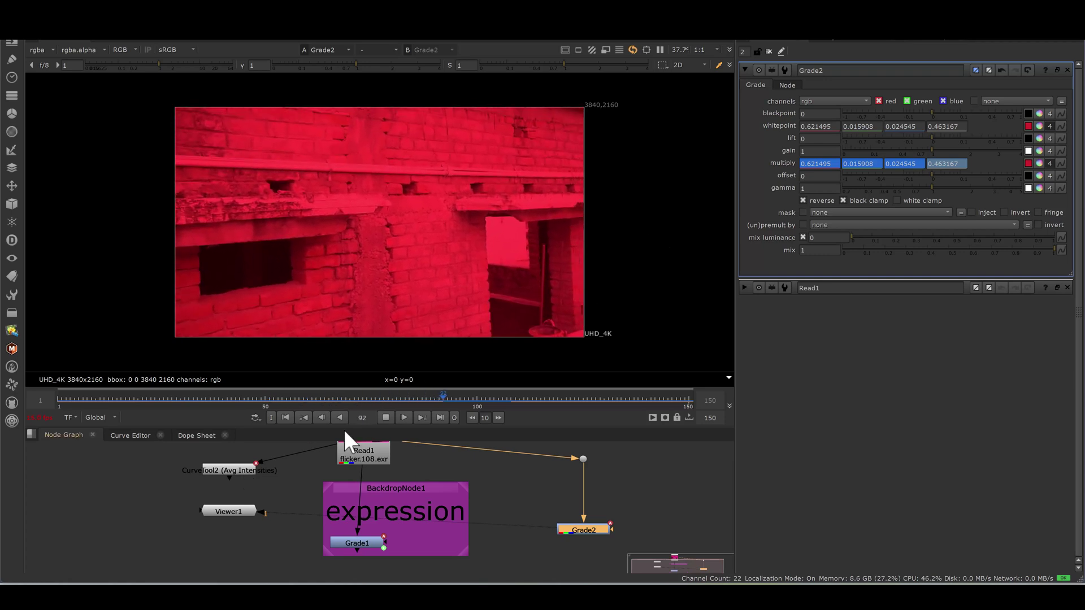
- View the Dot's ungraded output at frame 123 and copy Grade2's multiply values
click(385, 418)
drag(632, 476, 574, 403)
key(1)
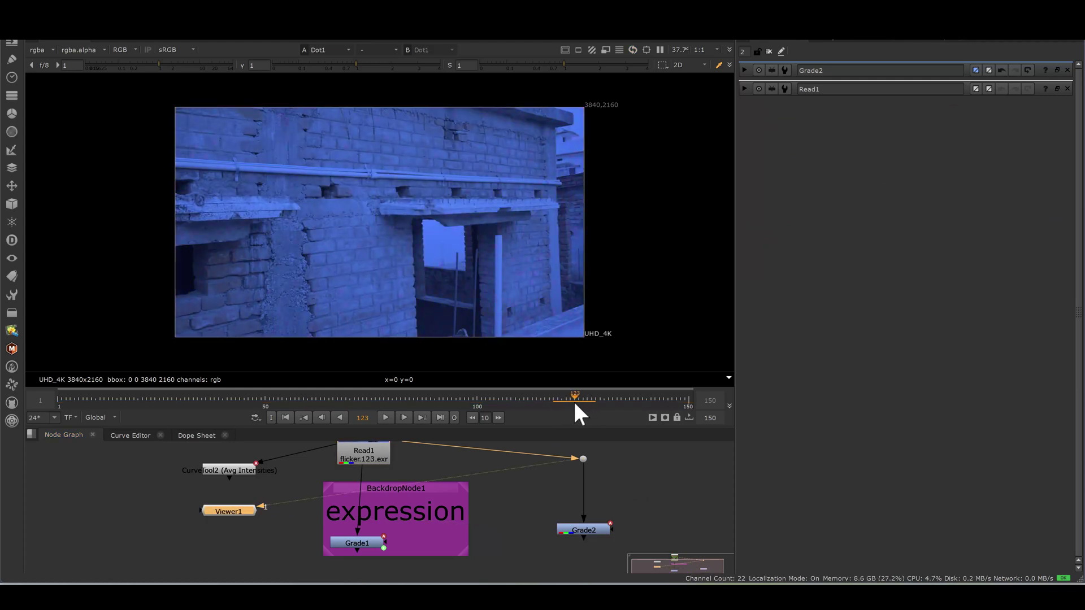
double_click(585, 529)
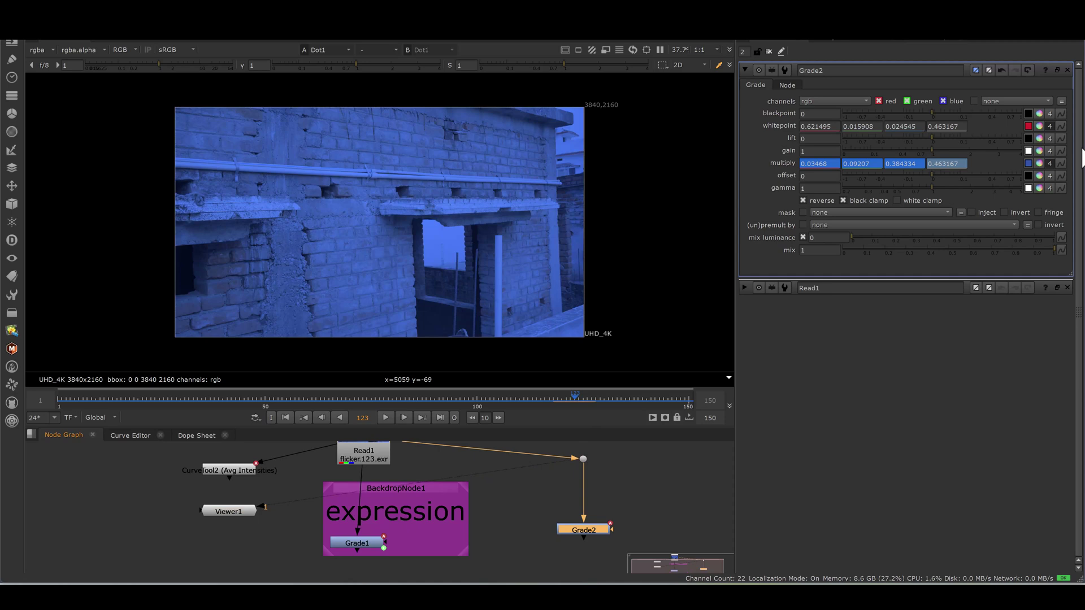
click(1061, 163)
mouse_move(986, 264)
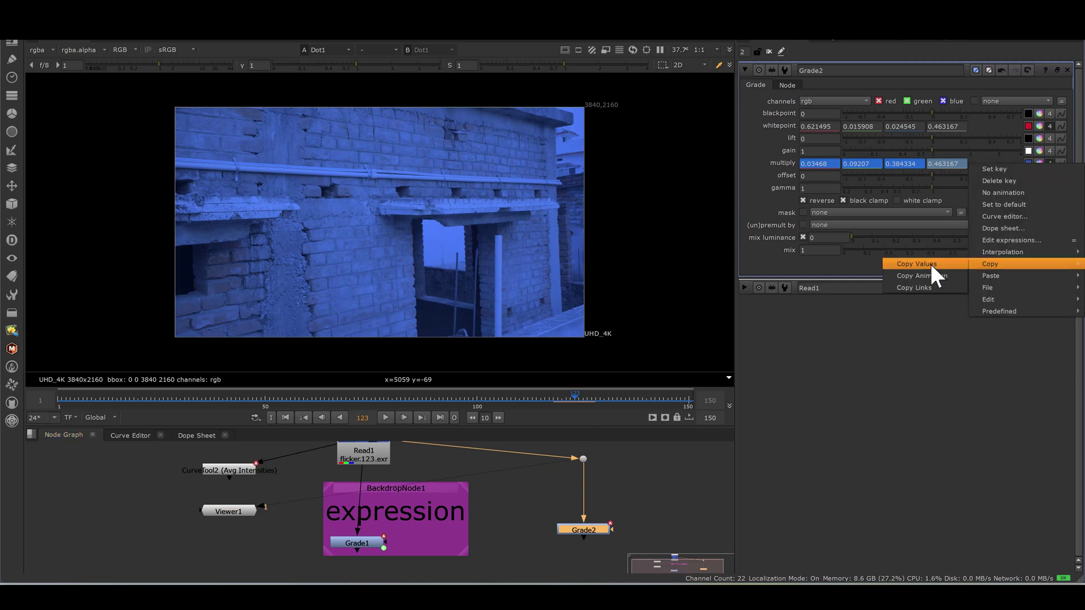
click(930, 264)
- Paste the values into whitepoint (0.03468, 0.09207, 0.384334, 0.463167), then view Grade2 and play
click(1059, 126)
mouse_move(978, 238)
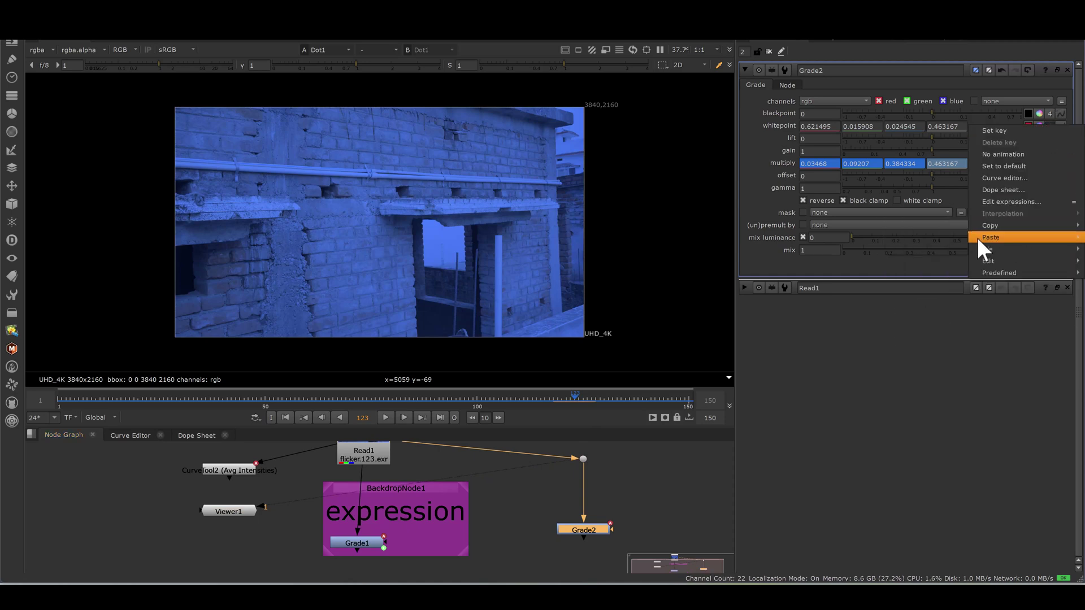
click(938, 236)
click(618, 528)
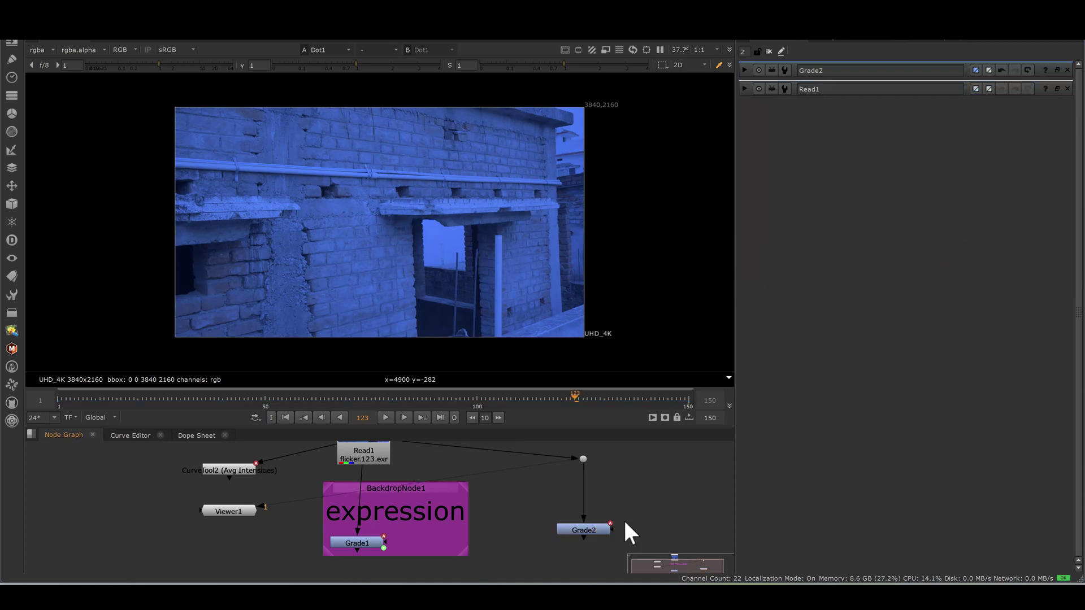
double_click(561, 530)
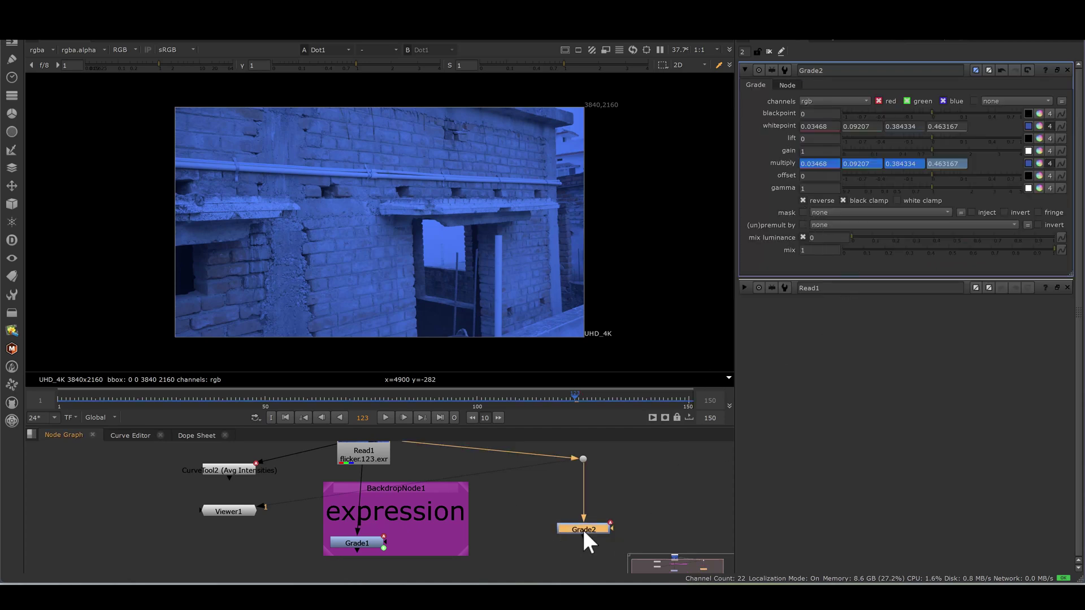
key(1)
key(l)
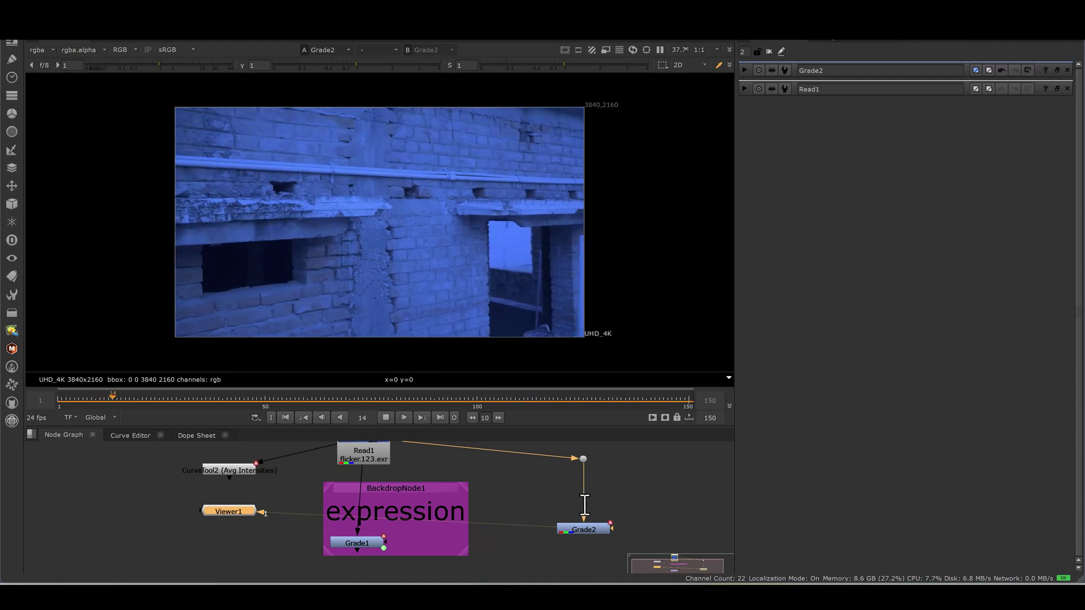
double_click(584, 529)
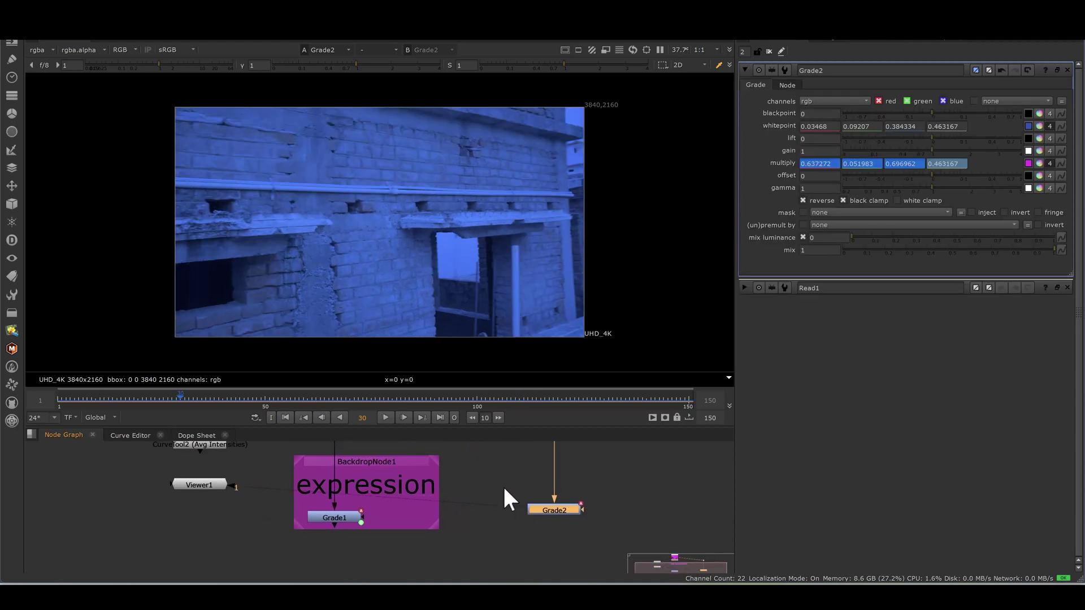
- Compare Grade1's knobs, then bring Grade2's properties back to the top at frame 30
double_click(345, 520)
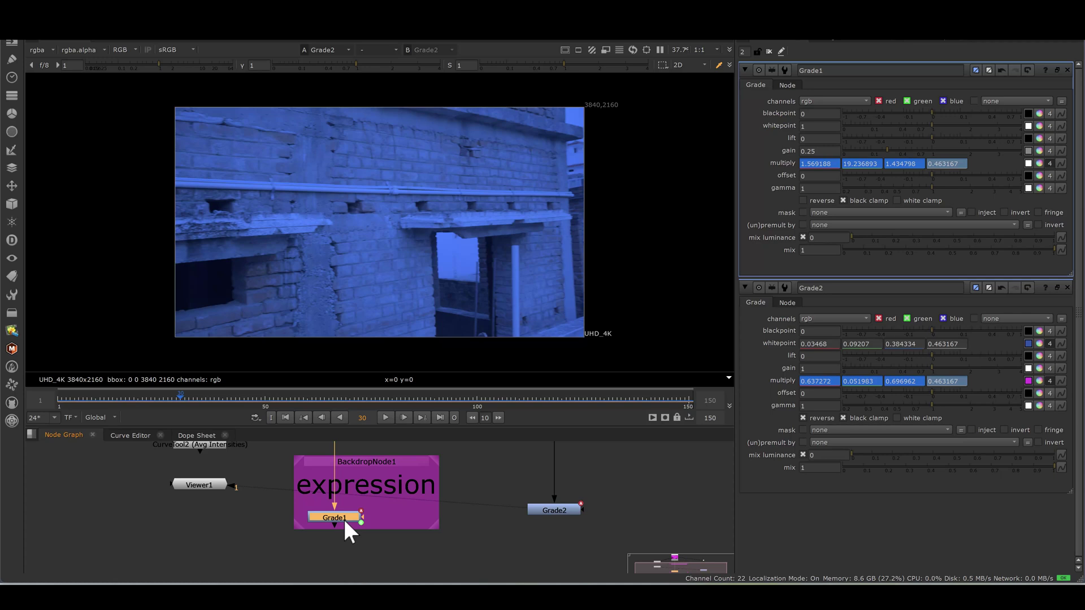
double_click(554, 511)
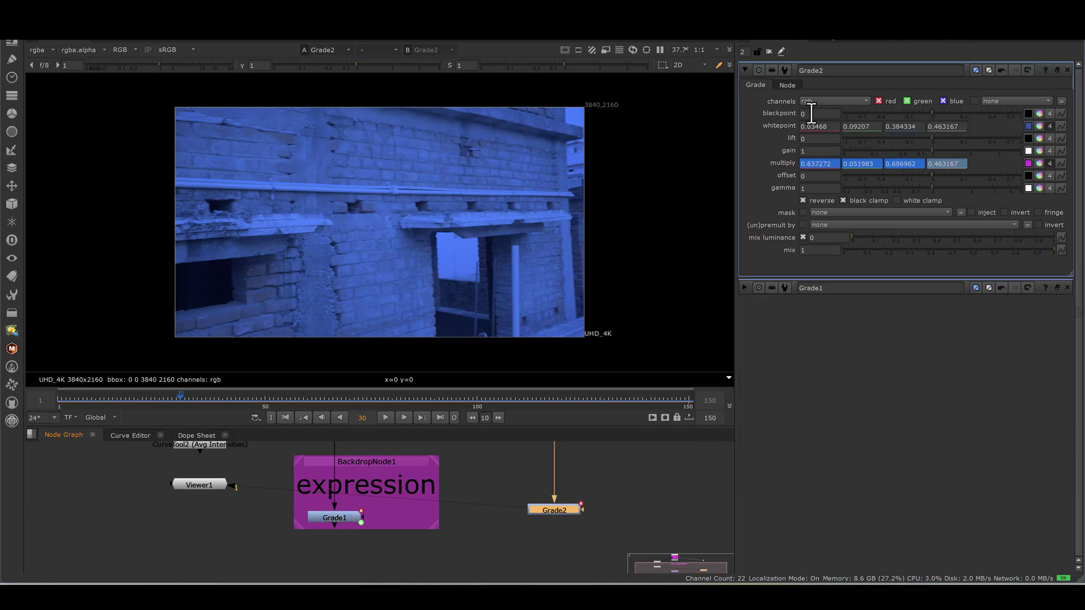